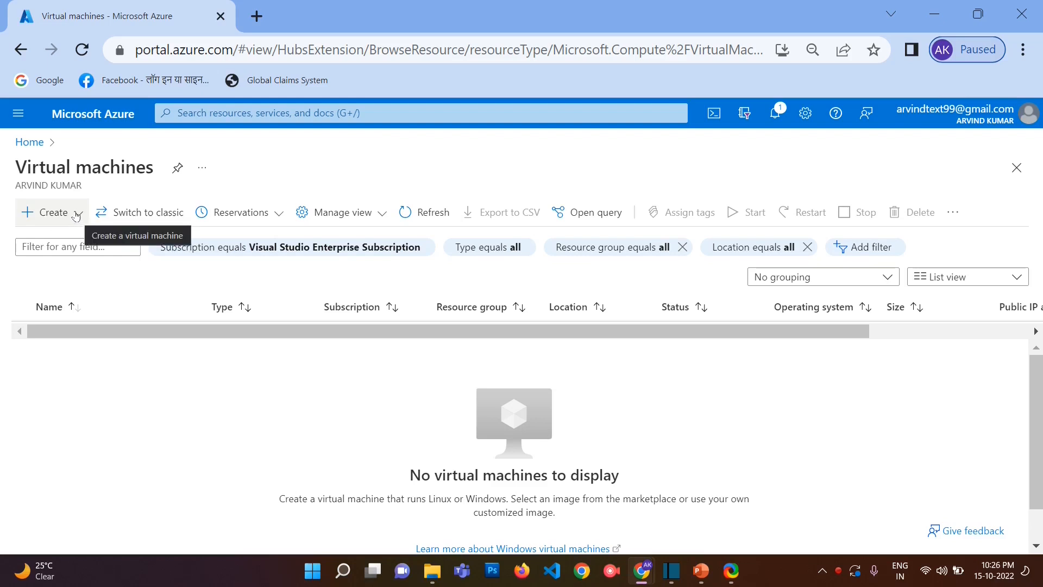
Start creating an Azure virtual machine hosted by Azure and assign it to the existing resource group
left_click(78, 219)
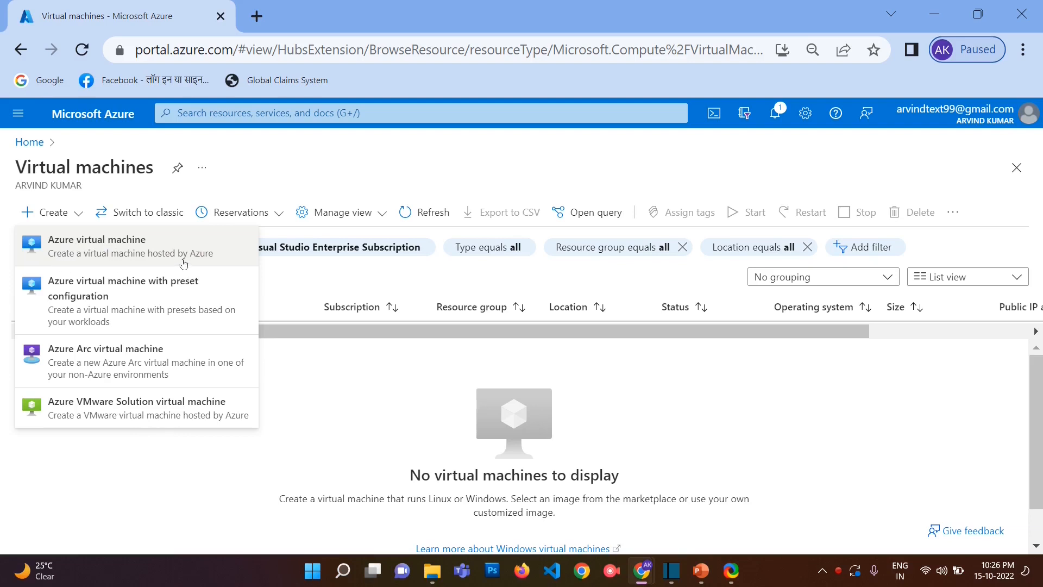
left_click(125, 250)
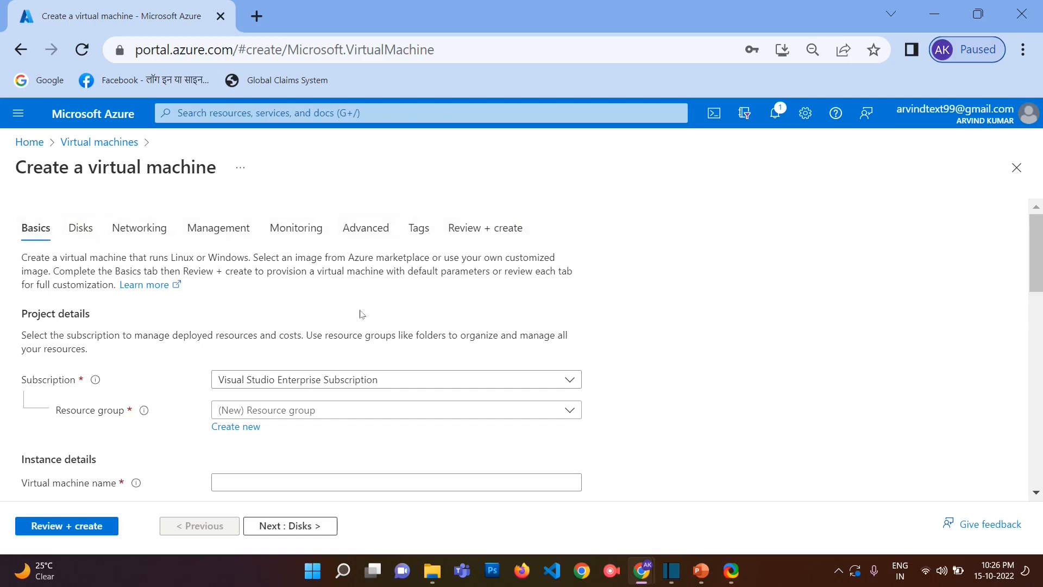
scroll(389, 326, "down", 2)
left_click_drag(1038, 277, 966, 259)
scroll(405, 323, "down", 2)
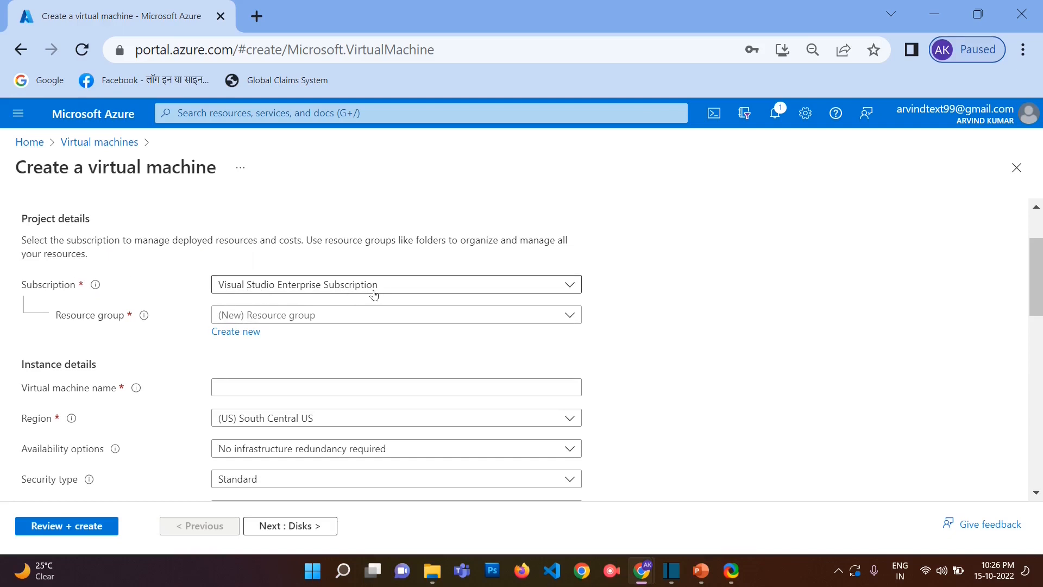
left_click(359, 321)
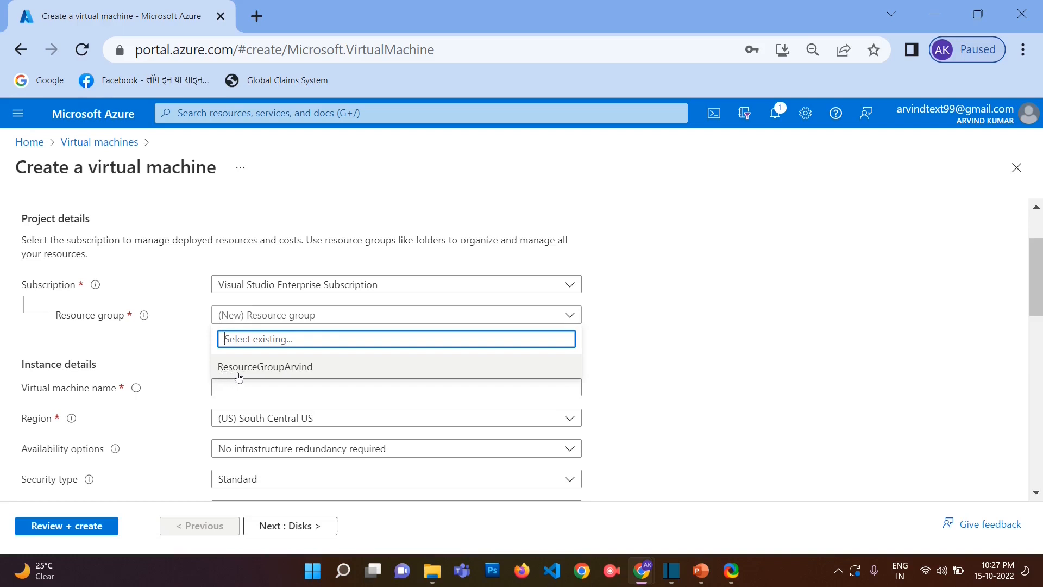
left_click(284, 376)
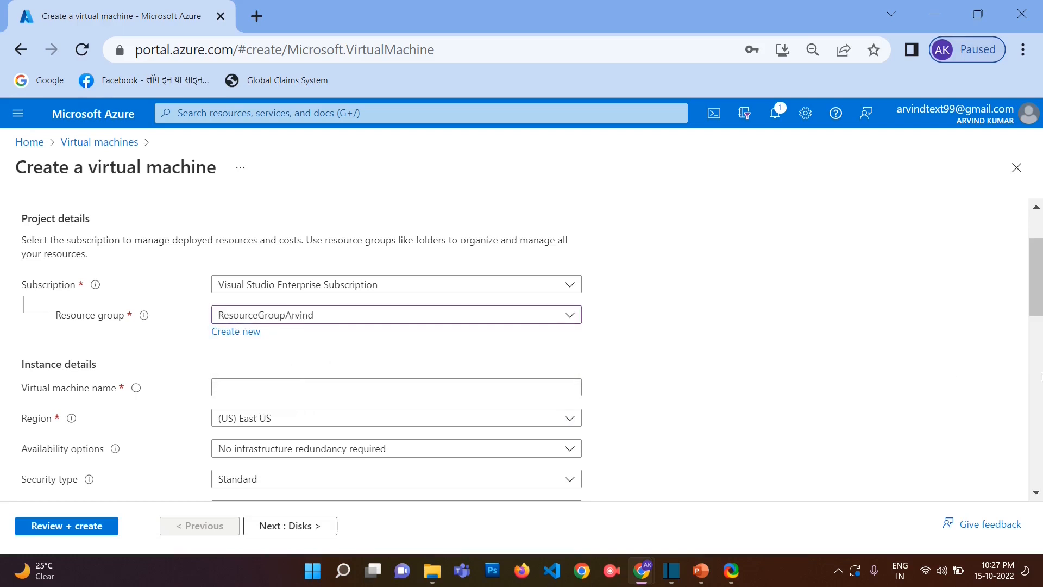
Name the virtual machine "VM" followed by the owner's first name and choose (US) East US as the region
scroll(1039, 310, "down", 2)
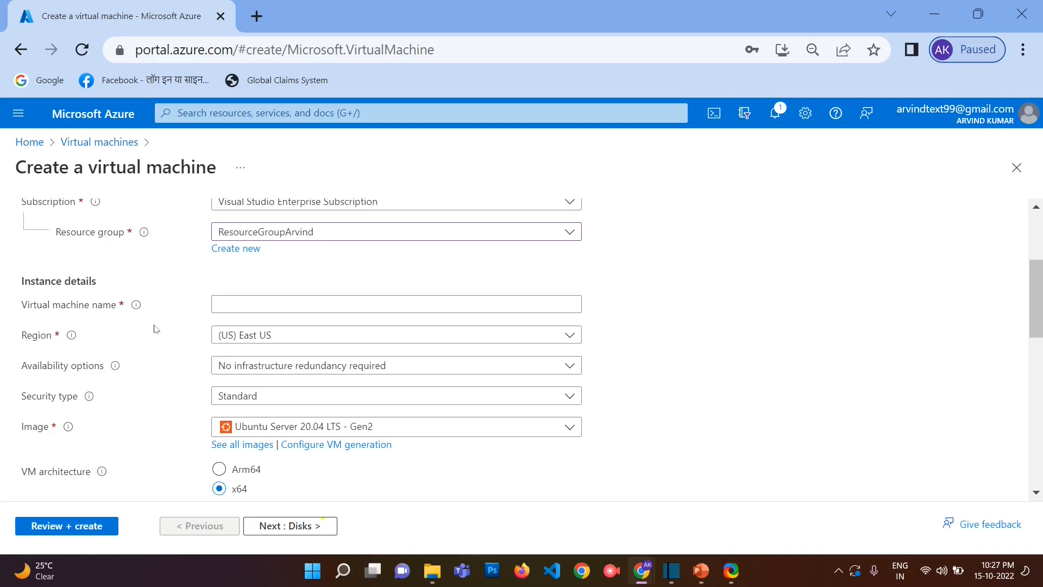
left_click(255, 310)
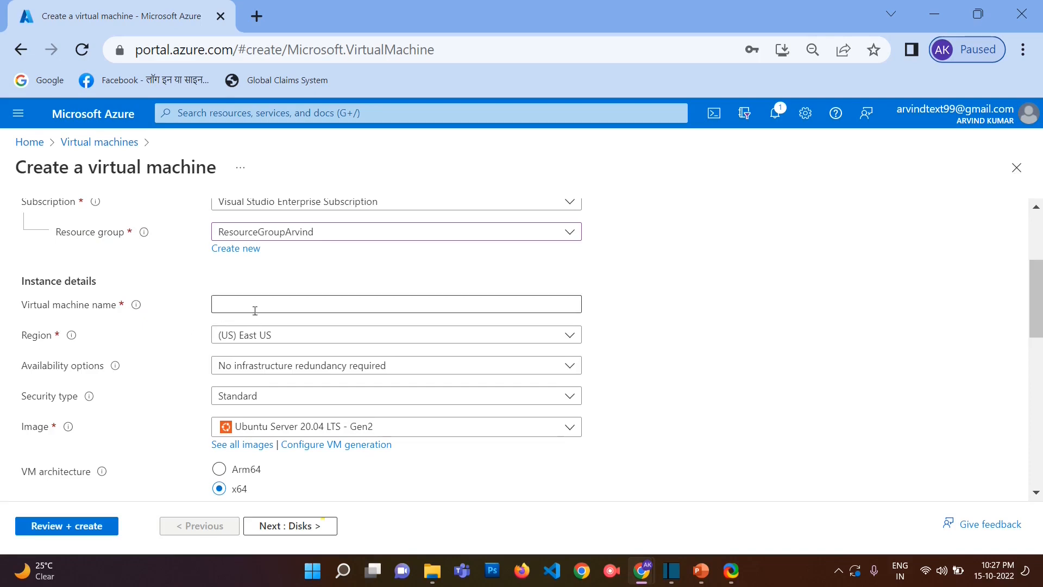
left_click(258, 306)
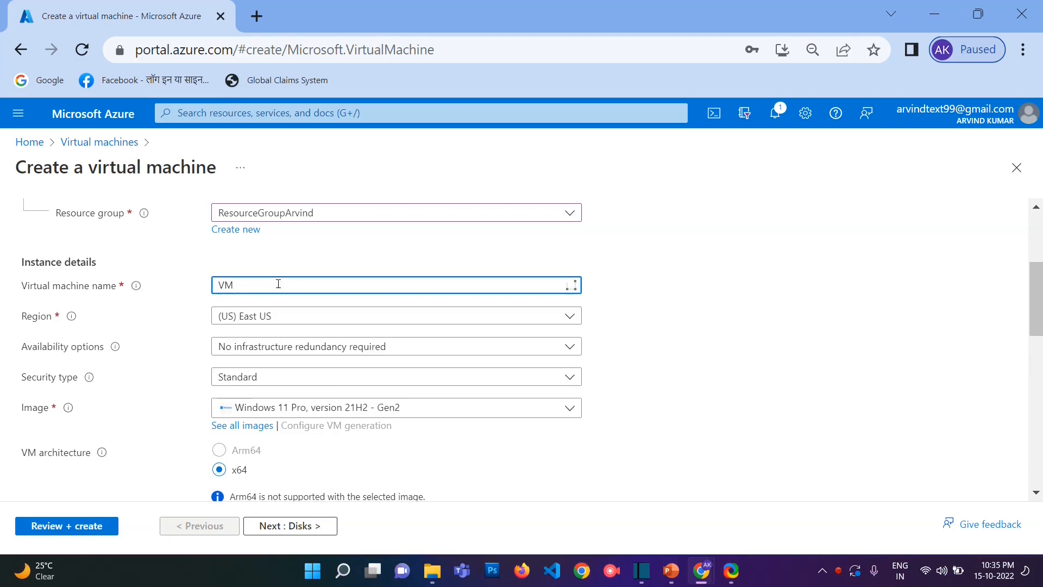
type("Arvind")
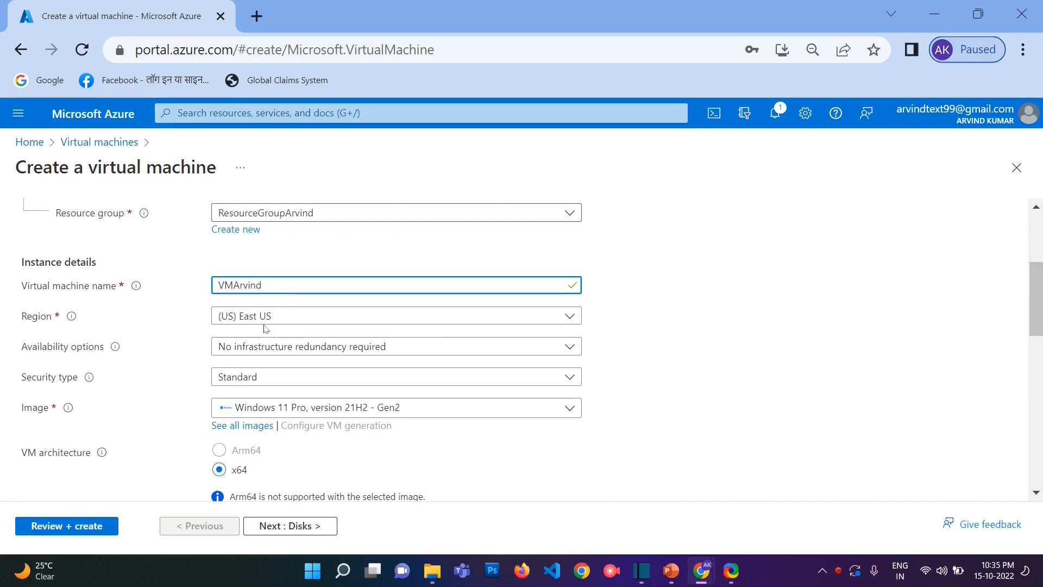
left_click(390, 318)
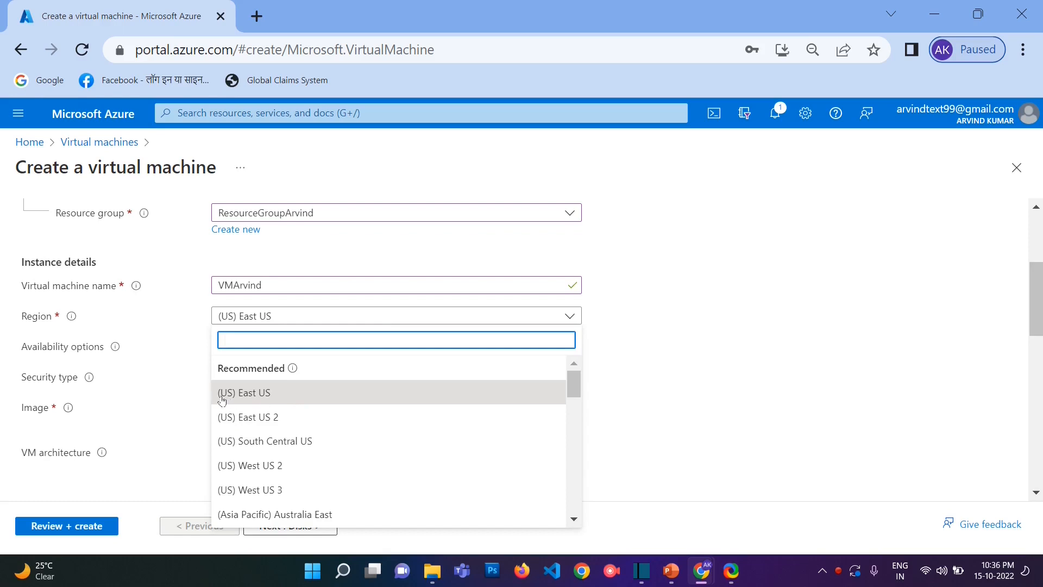
left_click(265, 401)
Set the virtual machine's availability options to No infrastructure redundancy required
scroll(530, 315, "down", 1)
left_click(523, 313)
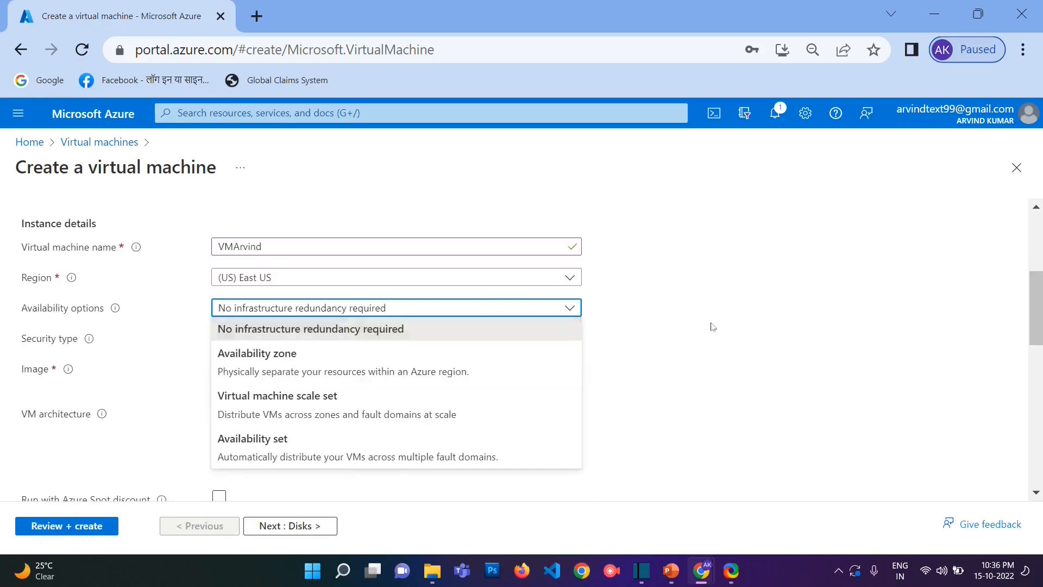
left_click(710, 326)
left_click(565, 315)
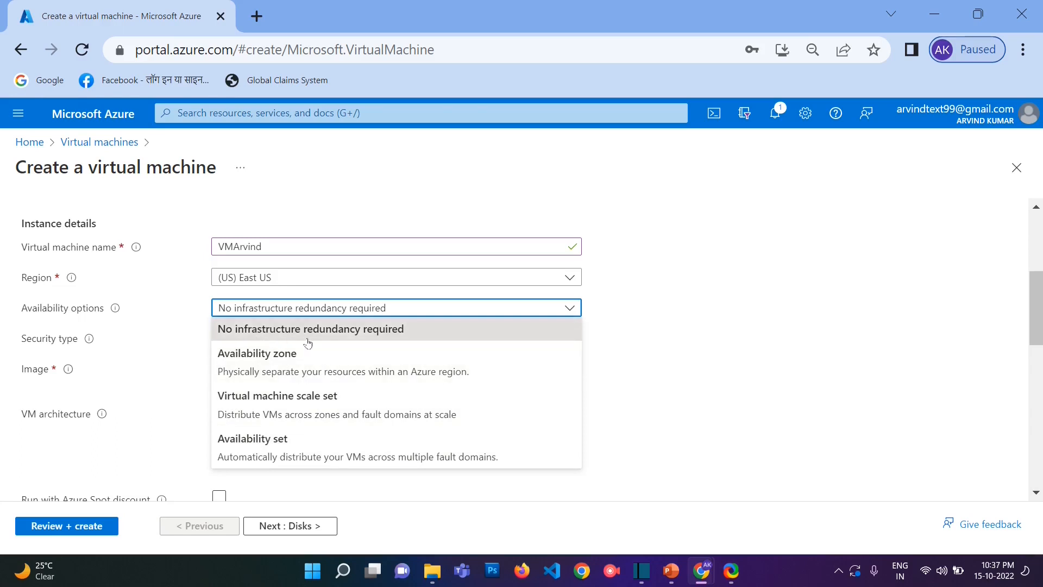
left_click(398, 333)
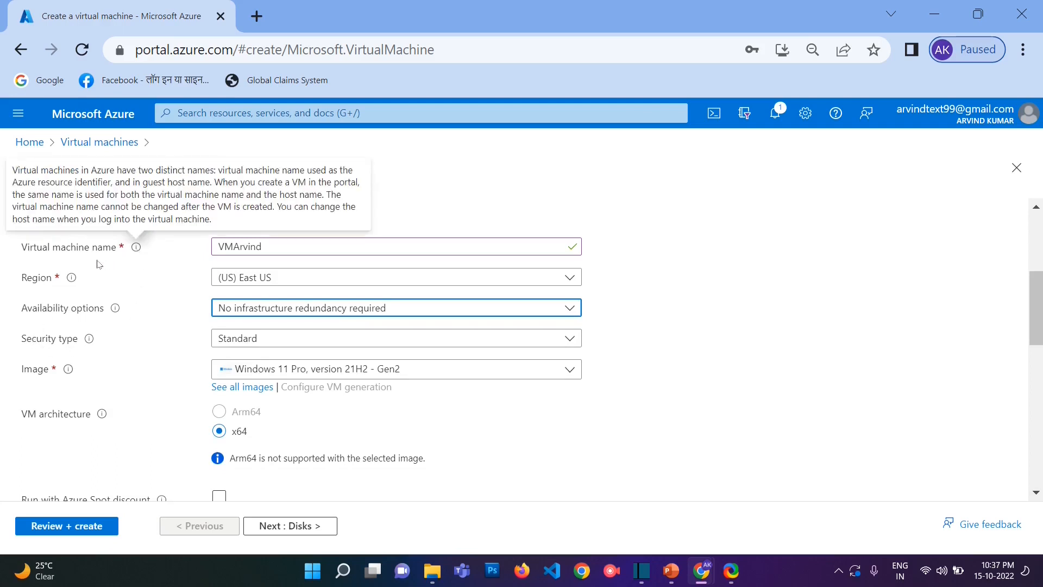
Review the security type description and set the virtual machine's security type to Standard
mouse_move(116, 310)
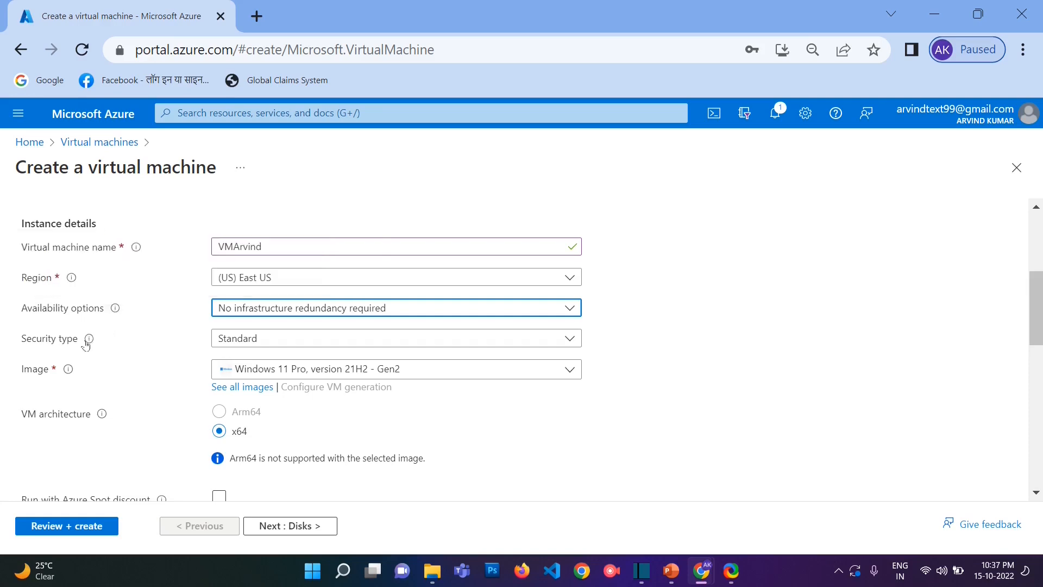
mouse_move(87, 344)
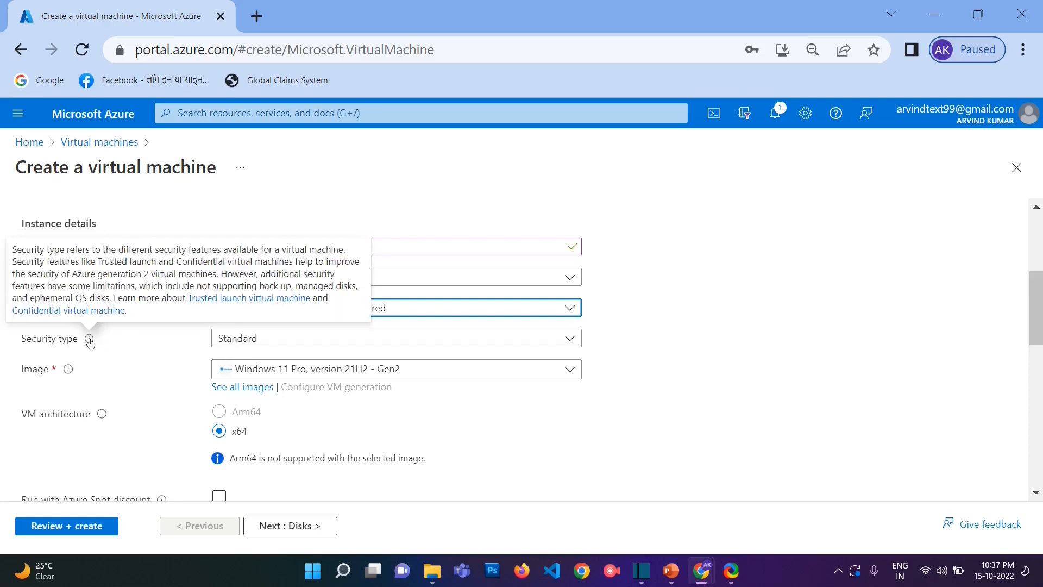
left_click(338, 343)
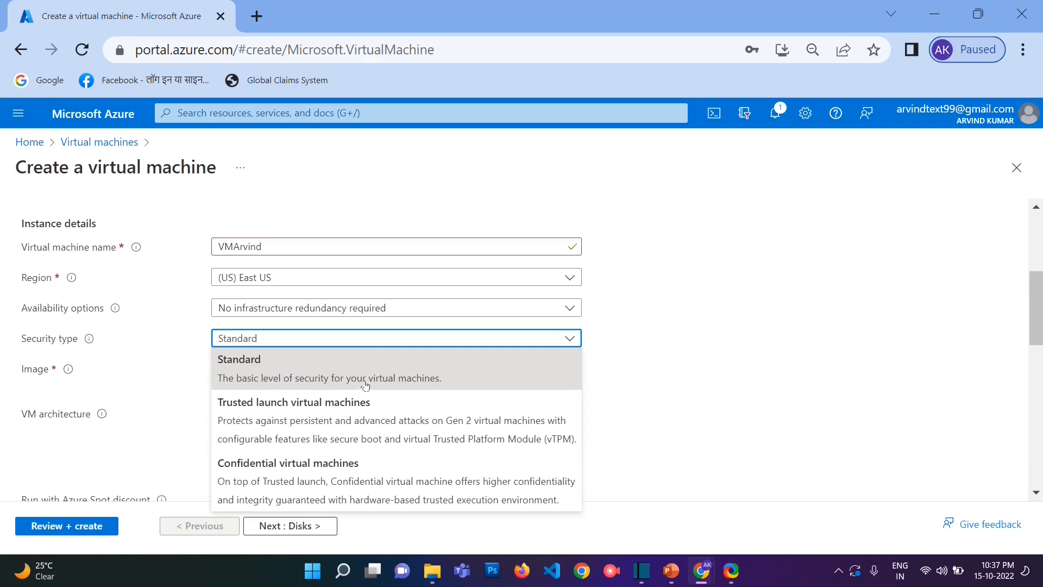
left_click(473, 370)
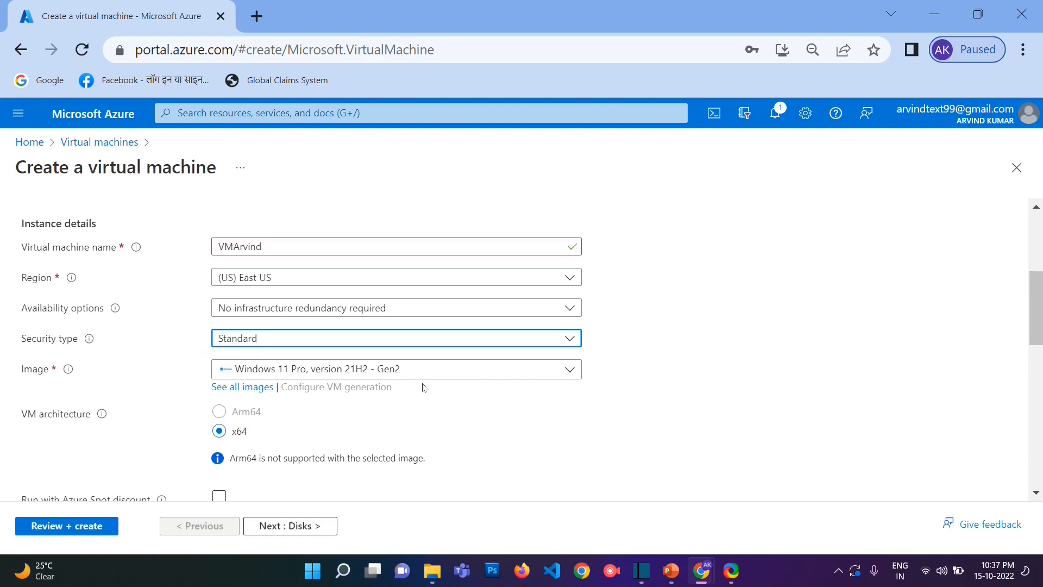
Choose Windows 11 Pro, version 21H2 - Gen2 as the virtual machine's image
left_click(475, 370)
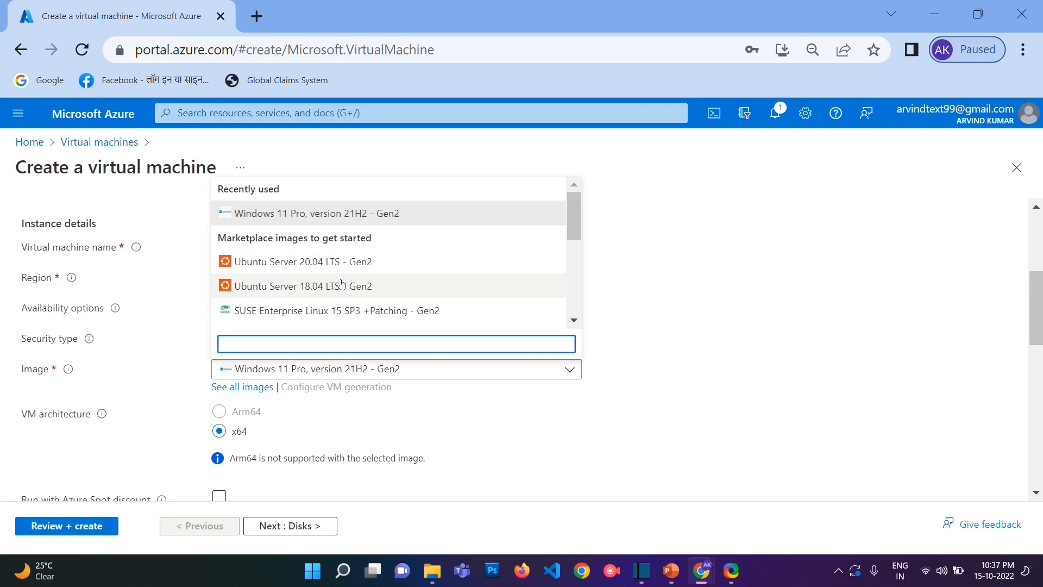
left_click_drag(569, 220, 573, 243)
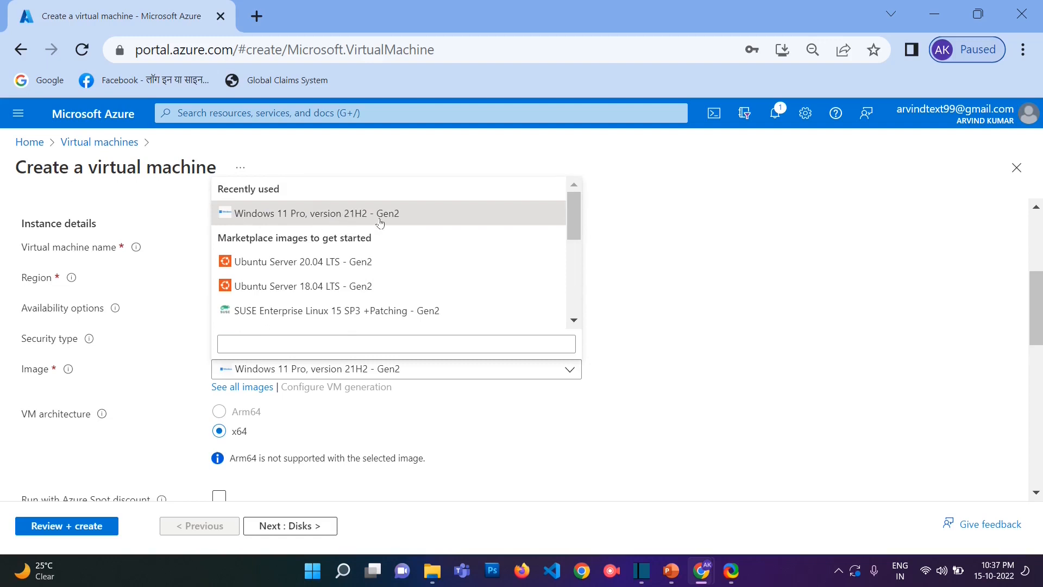
left_click(400, 216)
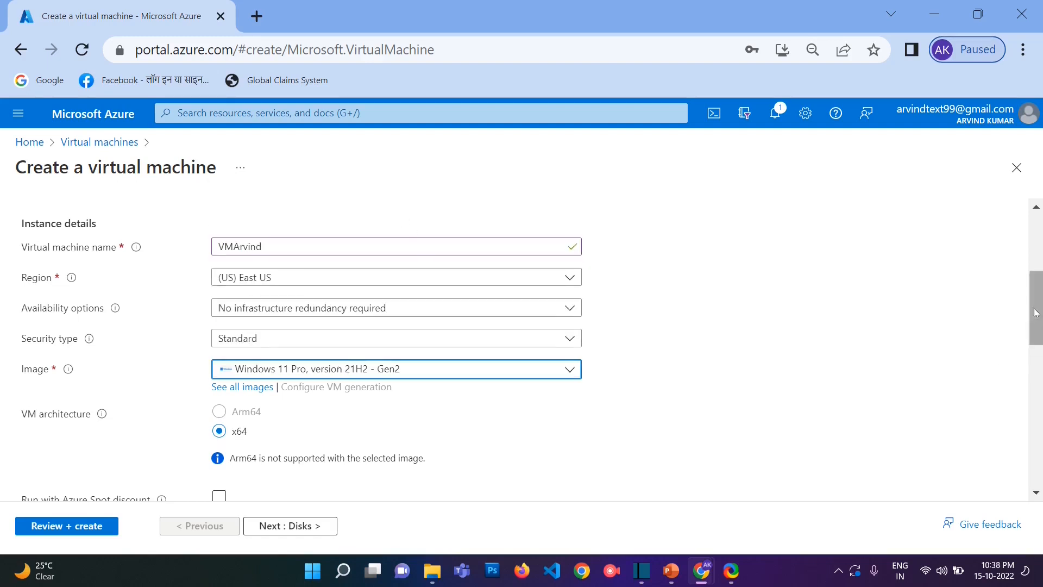
Select the Standard_D2s_v3 size with 2 vcpus and 8 GiB memory for the virtual machine
scroll(1032, 340, "down", 2)
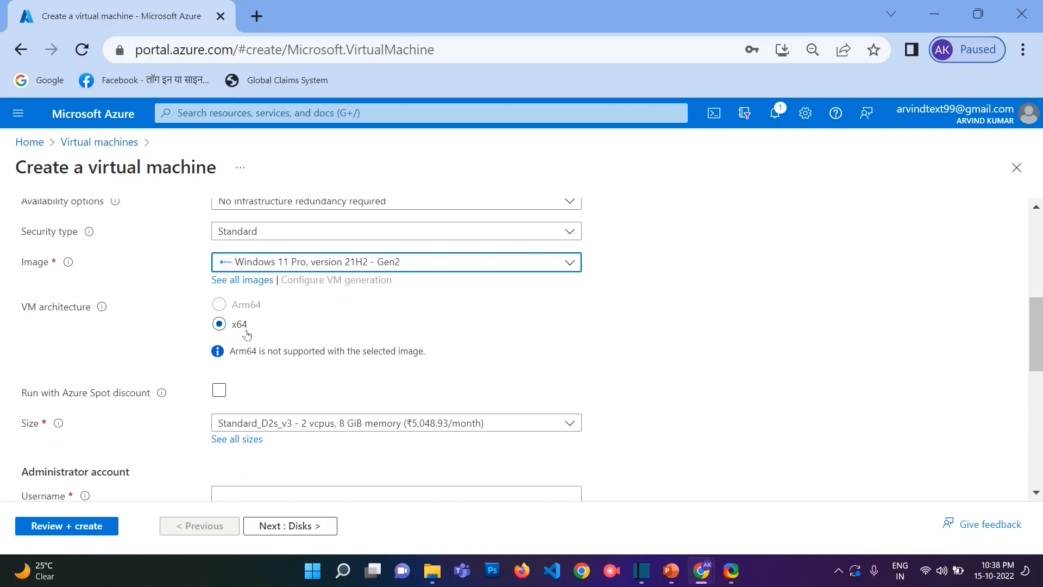
scroll(29, 301, "down", 3)
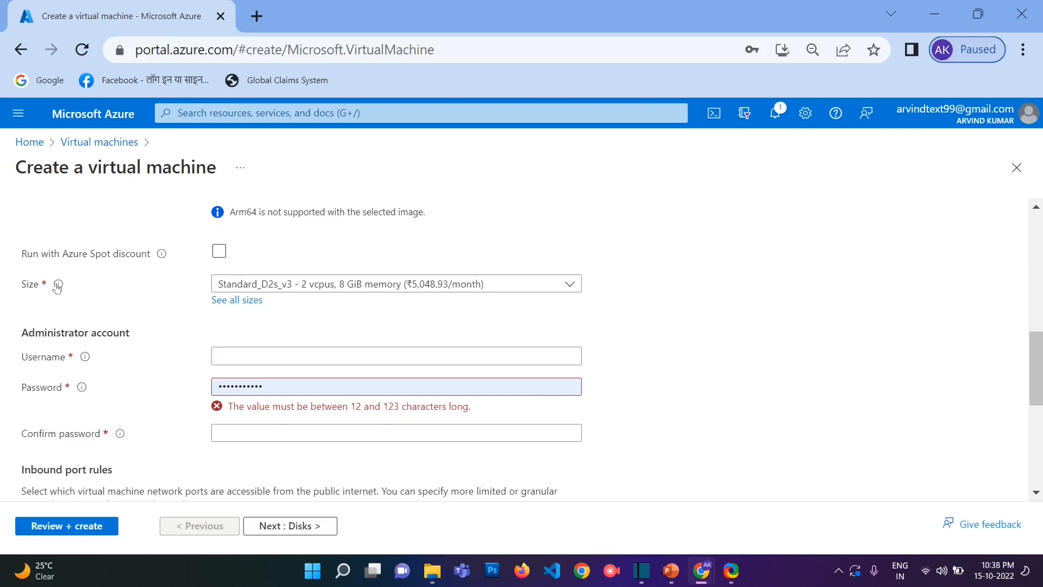
left_click(567, 284)
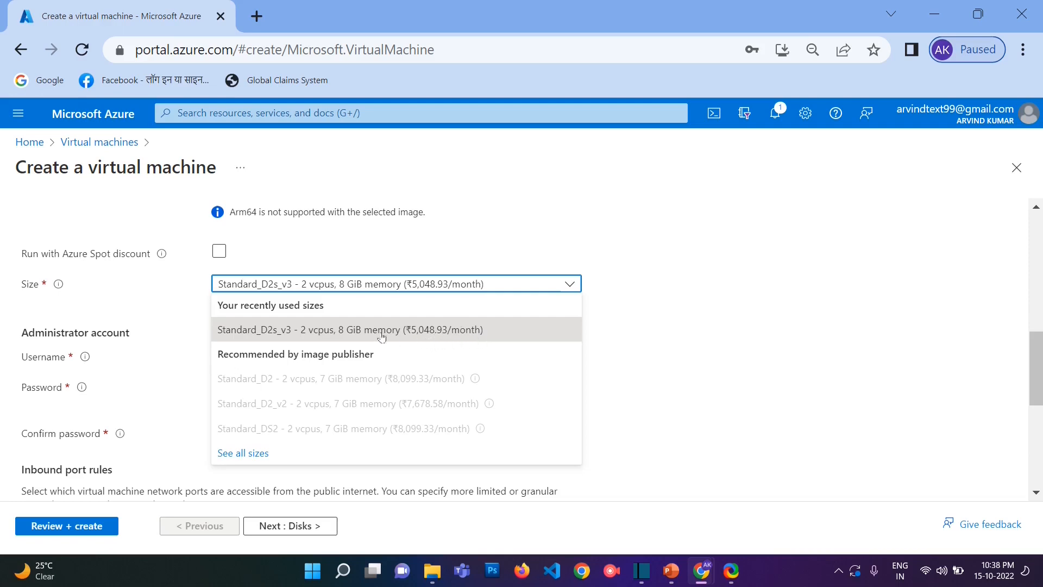
left_click(452, 334)
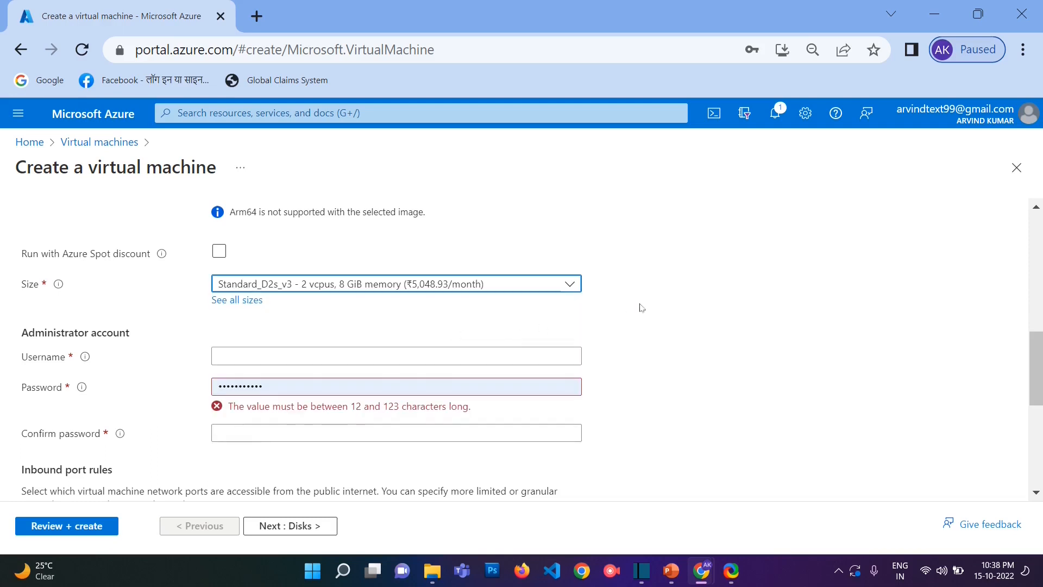
Enter the administrator's first name as the username and replace the prefilled account password with a new one
scroll(138, 256, "down", 2)
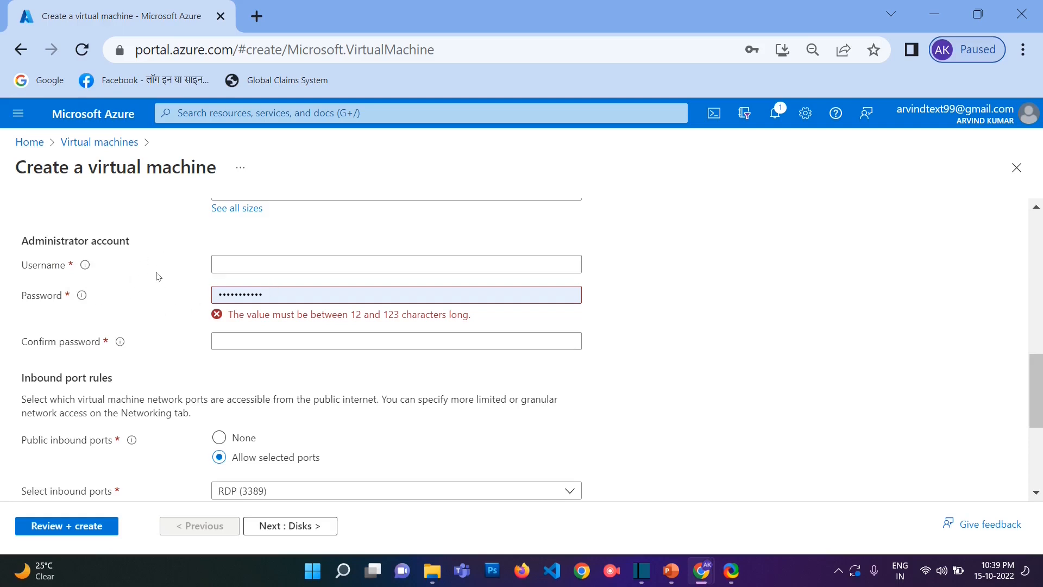
left_click(288, 266)
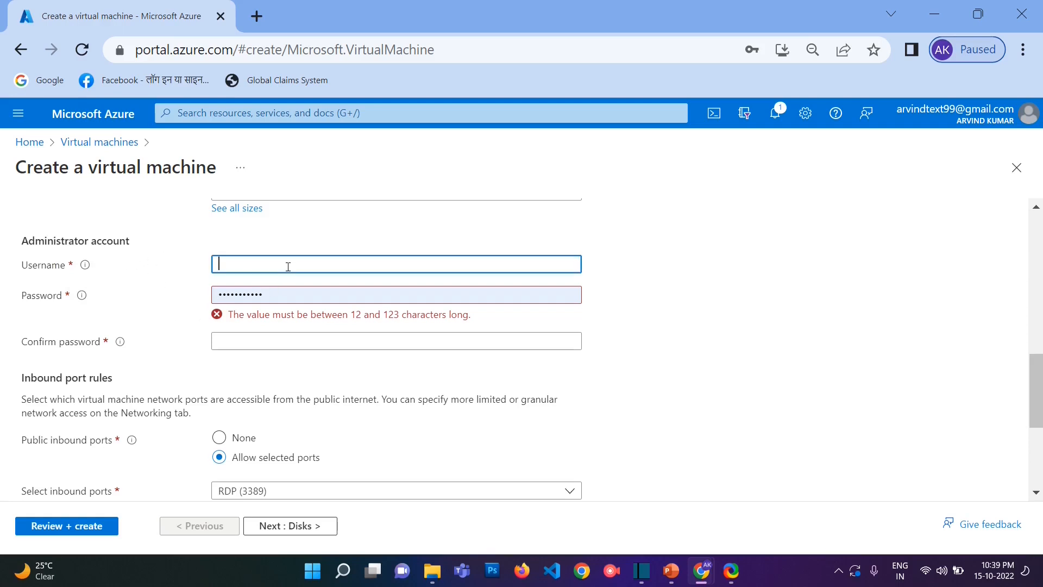
type("Arvind")
double_click(332, 298)
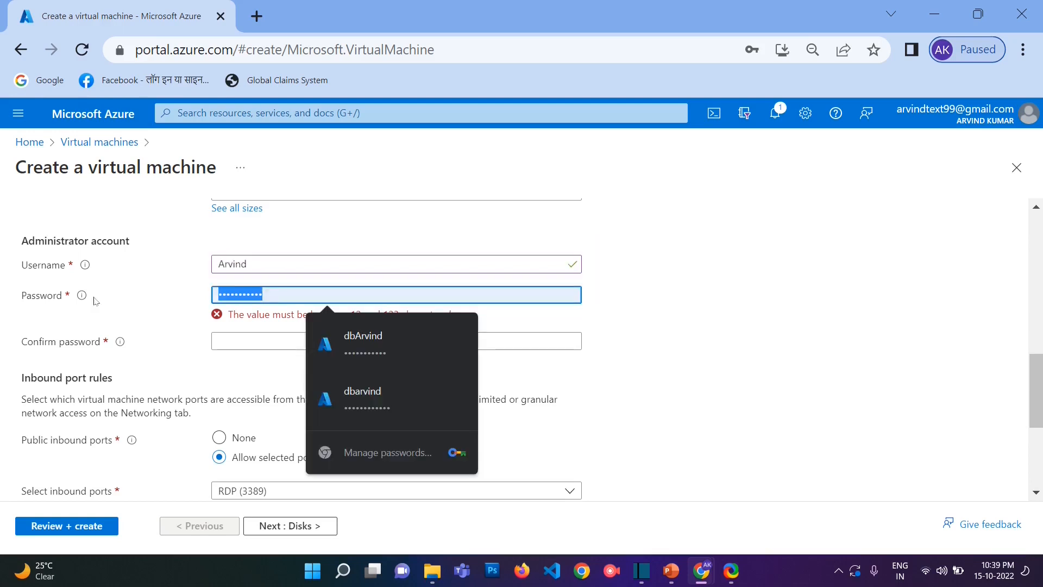
key("BackSpace")
type("••••••••••")
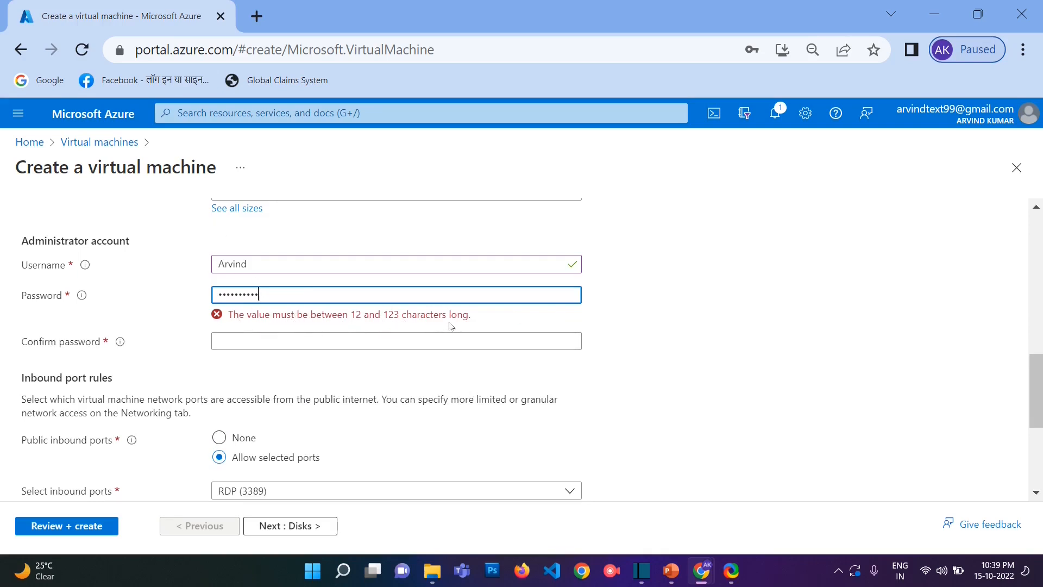
type("•••")
left_click(641, 317)
Enter the administrator account password again in the password confirmation field
left_click(432, 328)
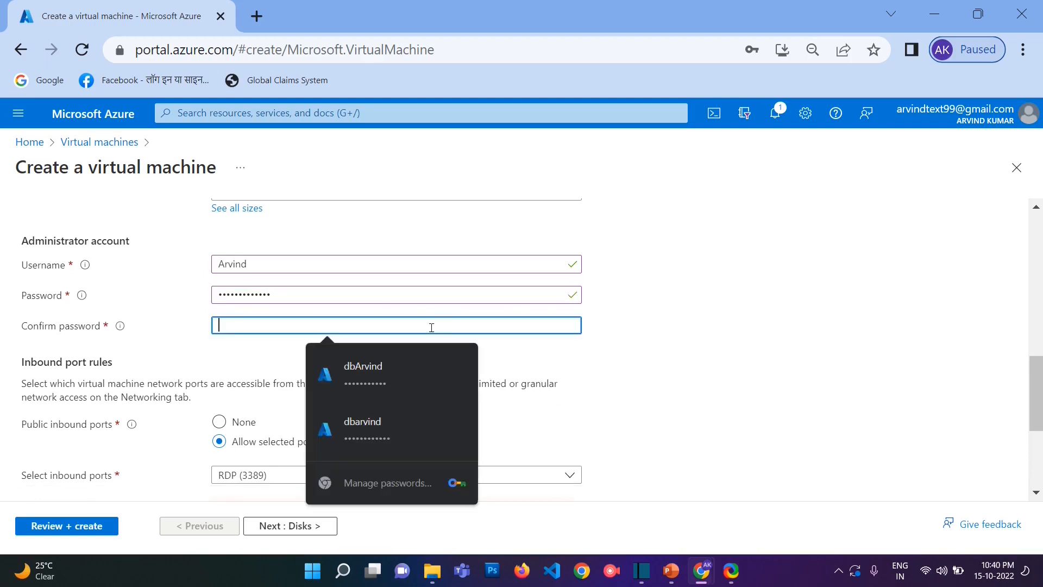
type("••••••••")
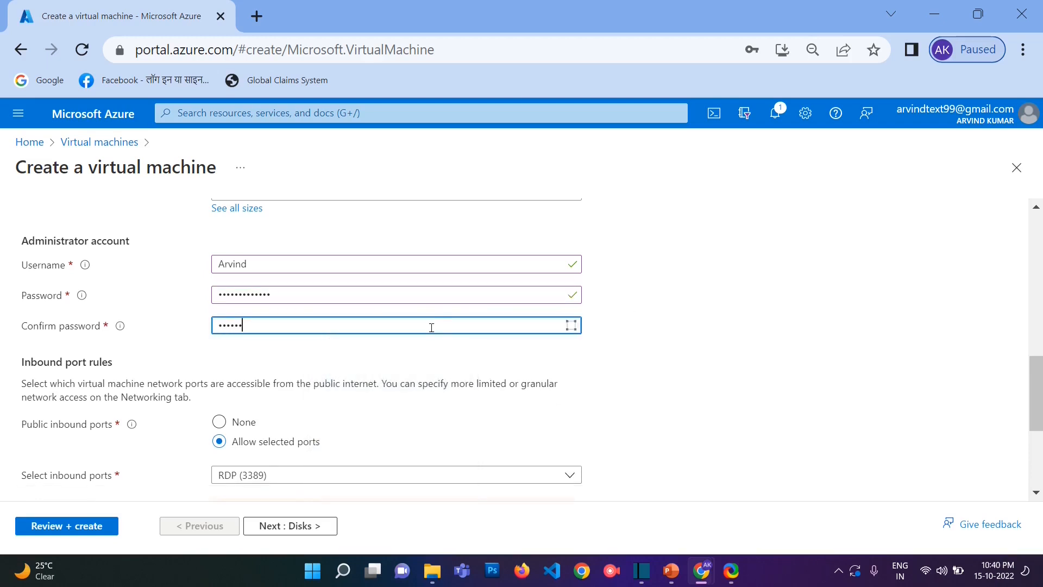
left_click(495, 346)
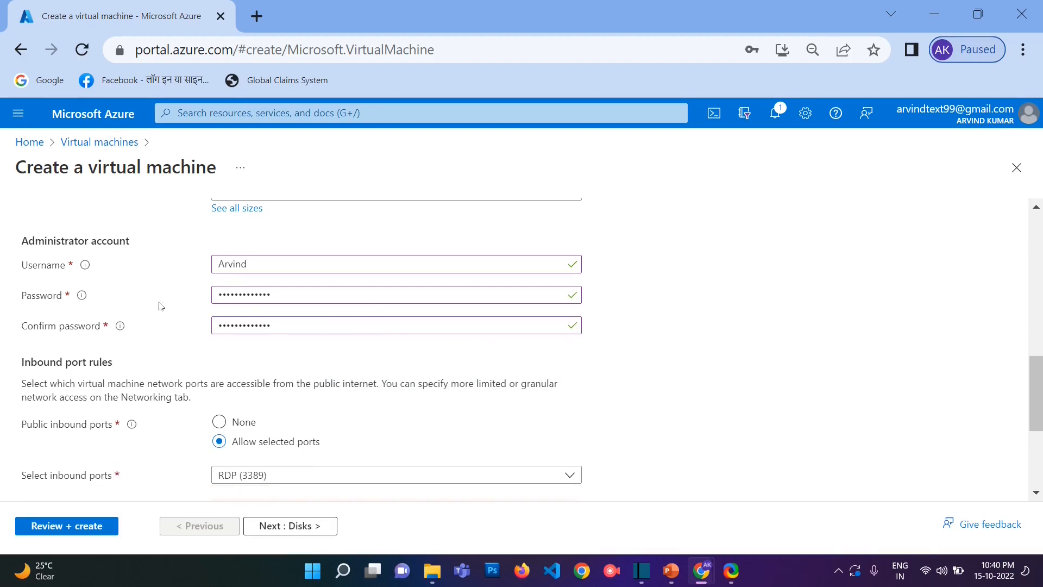
left_click_drag(255, 264, 216, 263)
left_click(720, 341)
Allow HTTPS (443) as a public inbound port for the virtual machine
scroll(721, 340, "down", 3)
scroll(723, 340, "up", 2)
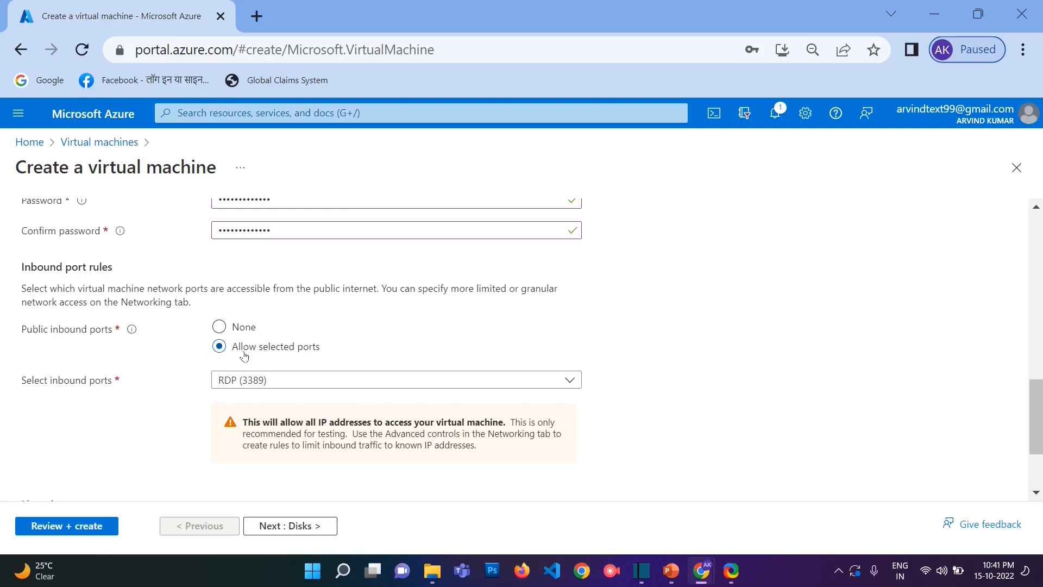
scroll(1039, 410, "down", 2)
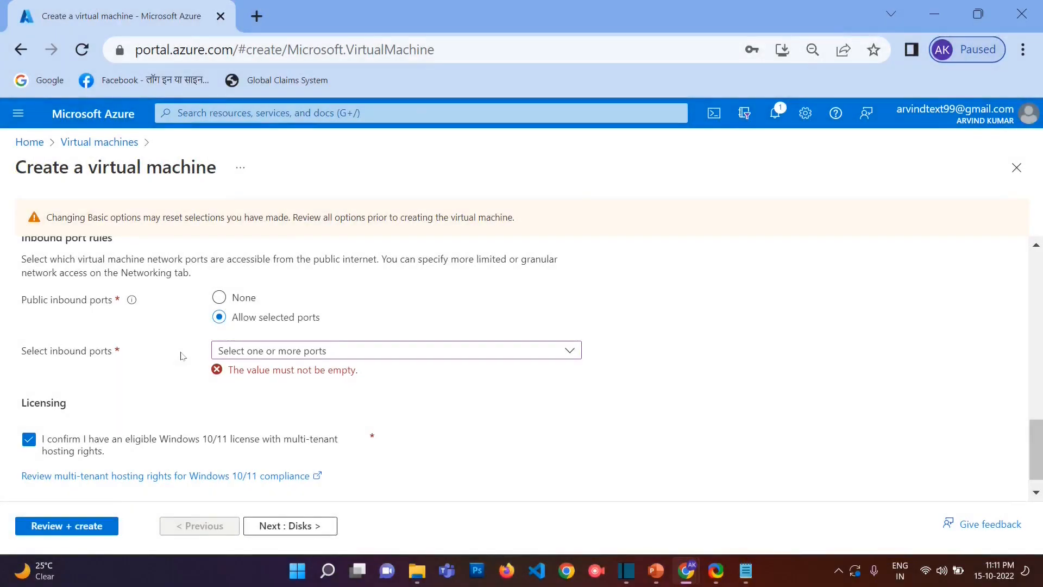
left_click(251, 356)
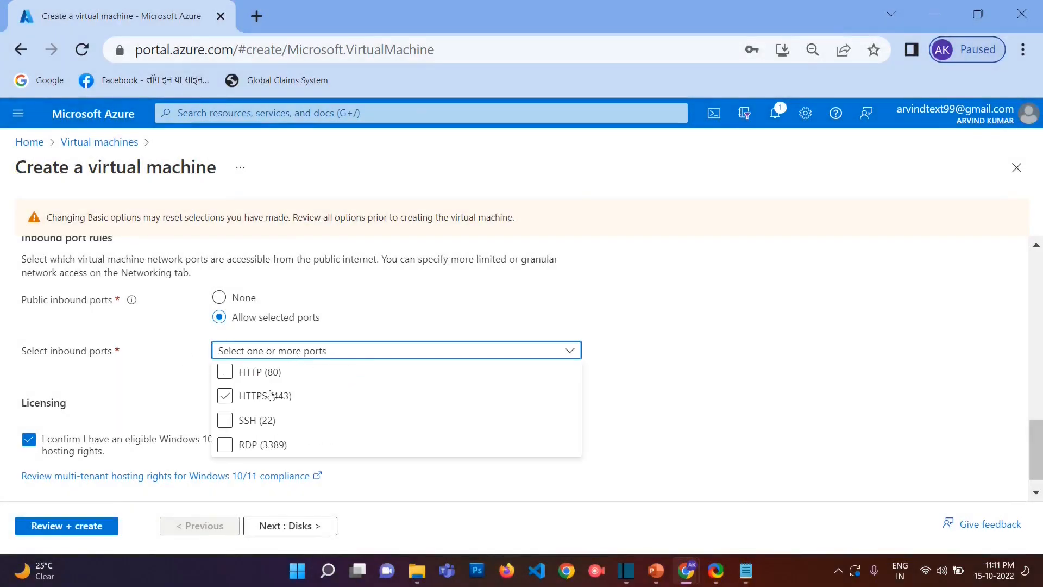
left_click(225, 401)
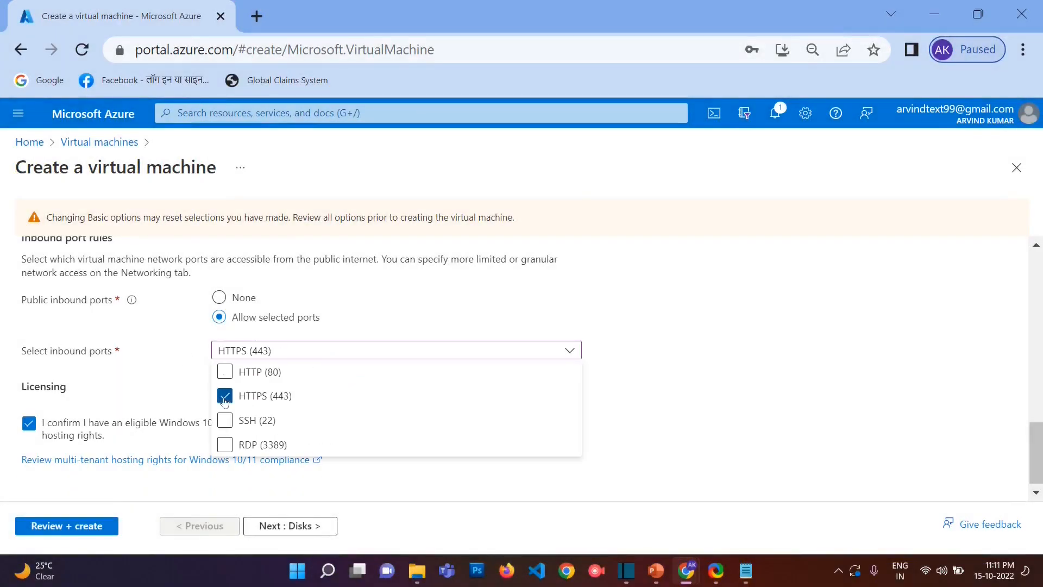
Also allow RDP (3389) as a public inbound port and proceed to the disk settings
left_click(227, 449)
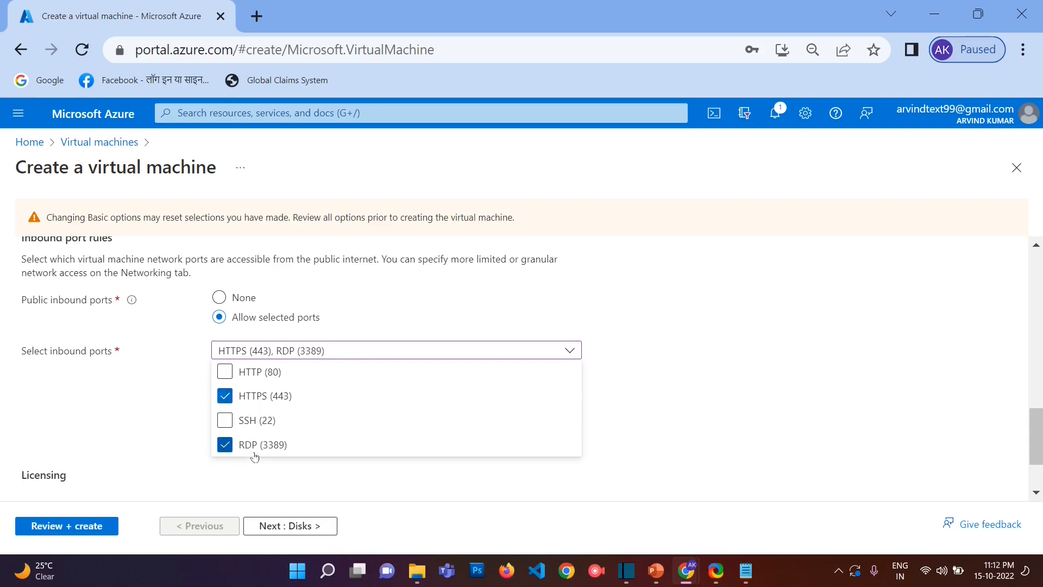
left_click(189, 405)
scroll(415, 457, "down", 2)
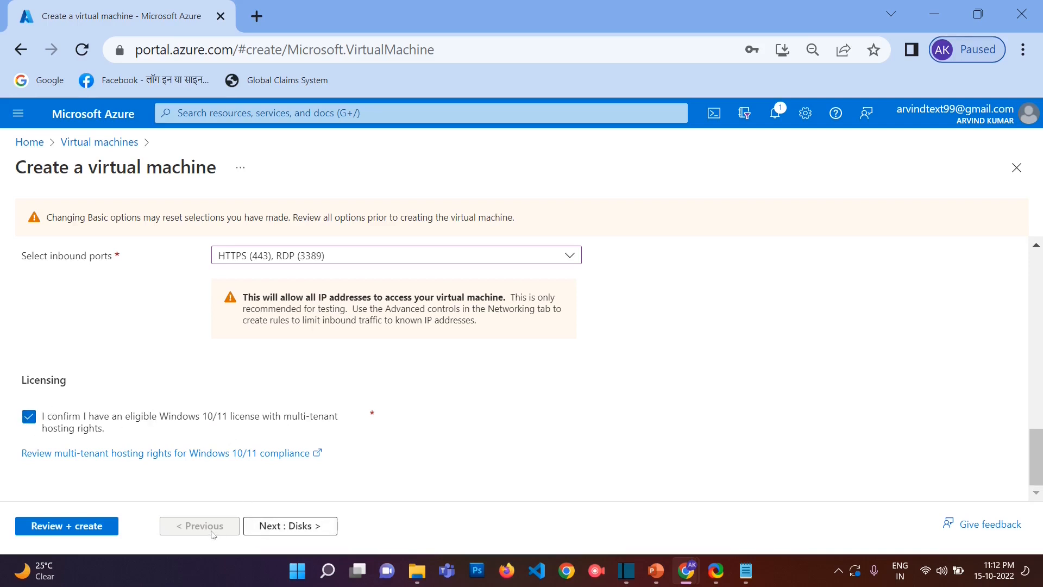
left_click(306, 527)
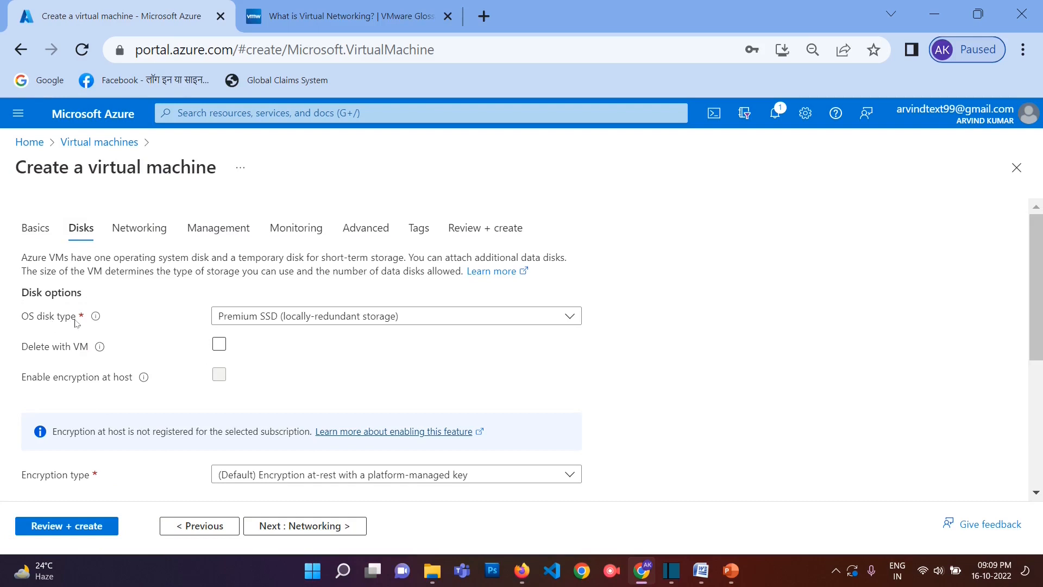
Choose Premium SSD with locally-redundant storage as the OS disk type and set the disk to be deleted with the VM
left_click(360, 322)
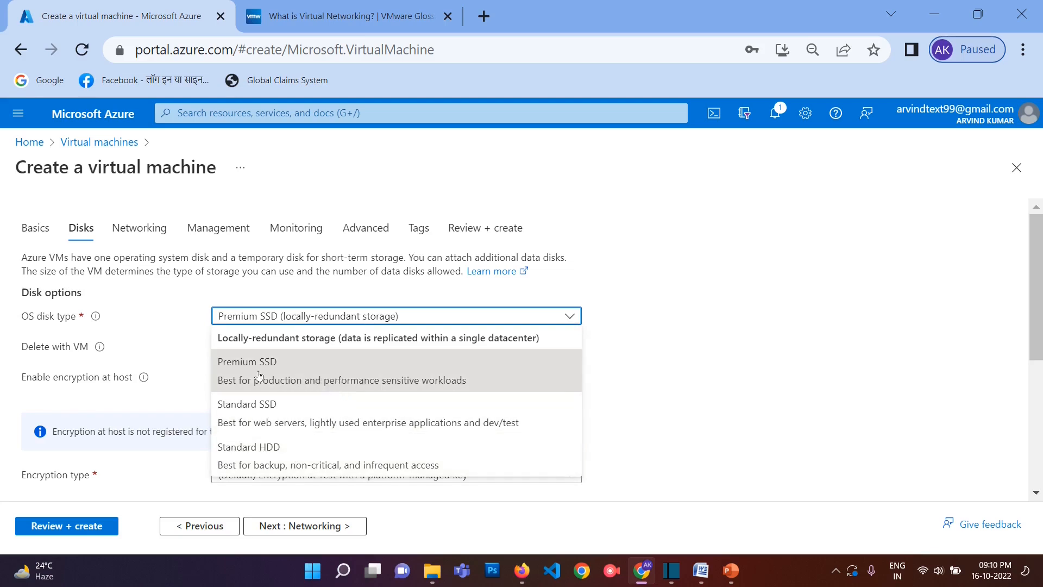
left_click(361, 374)
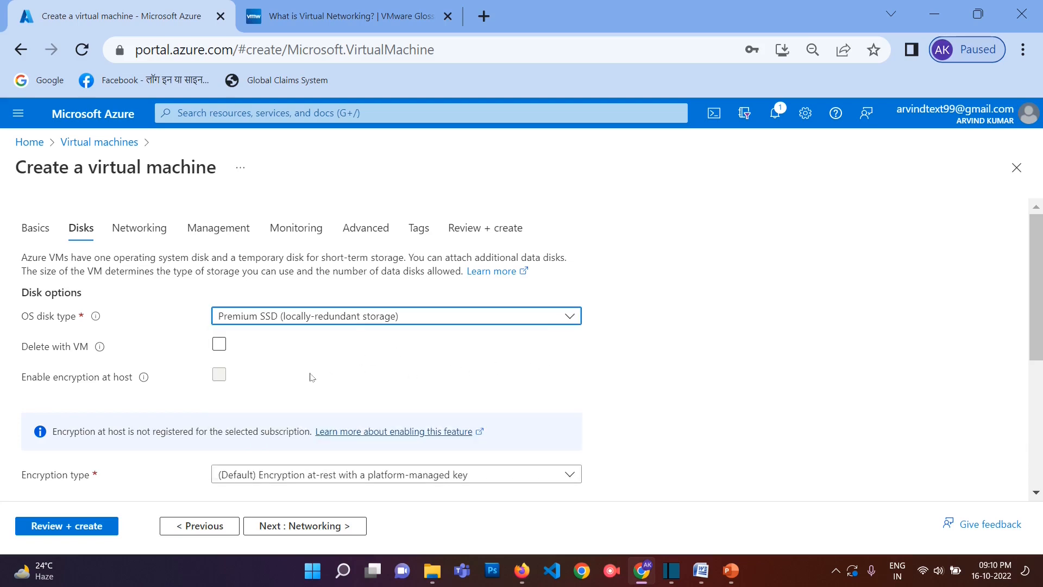
scroll(313, 377, "down", 2)
scroll(256, 345, "up", 2)
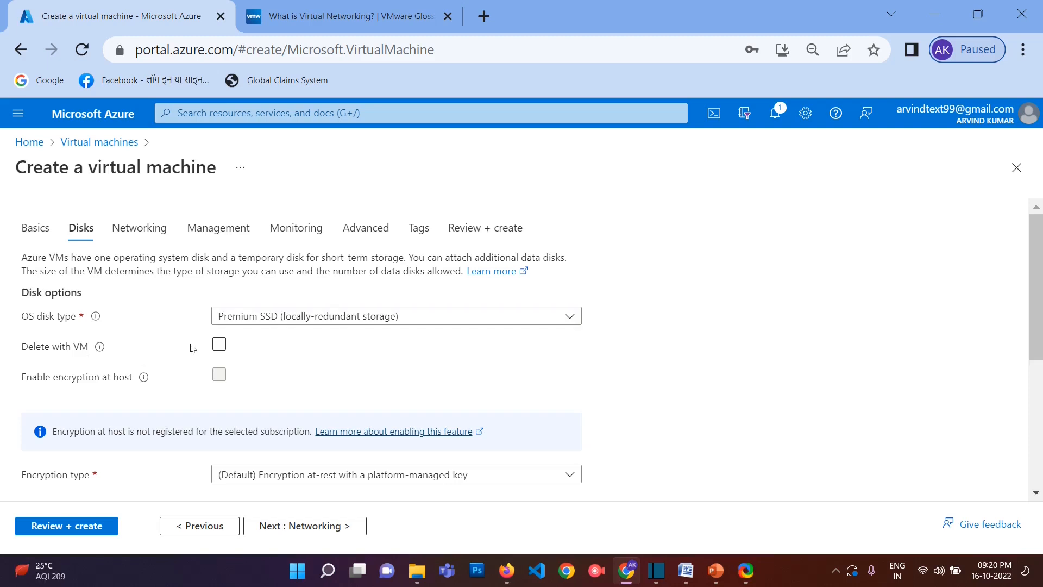
left_click(219, 346)
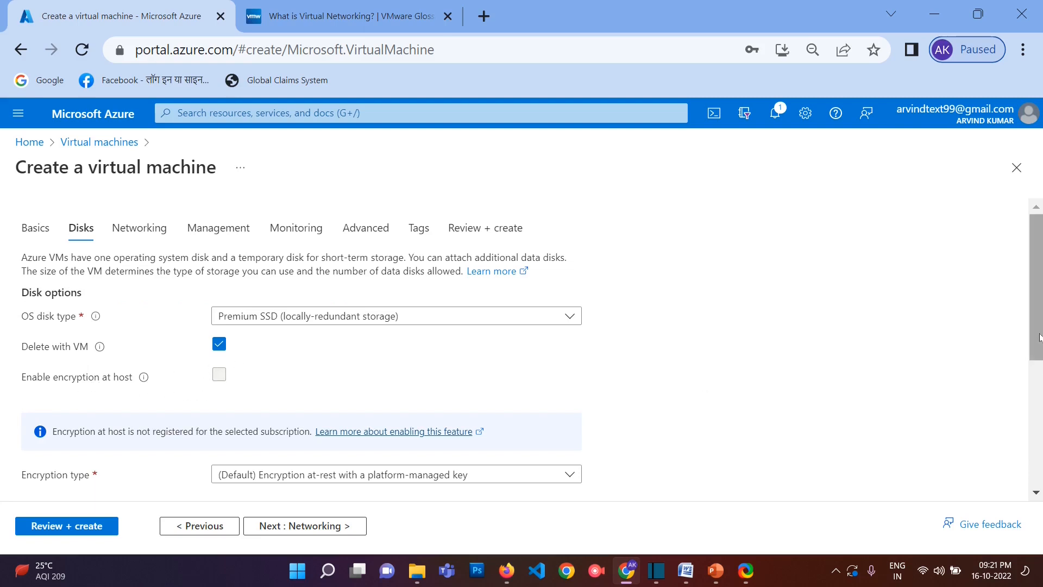
Choose the default encryption at-rest with a platform-managed key and try to enable Ultra Disk compatibility
scroll(1037, 380, "down", 2)
left_click_drag(1031, 419, 1031, 428)
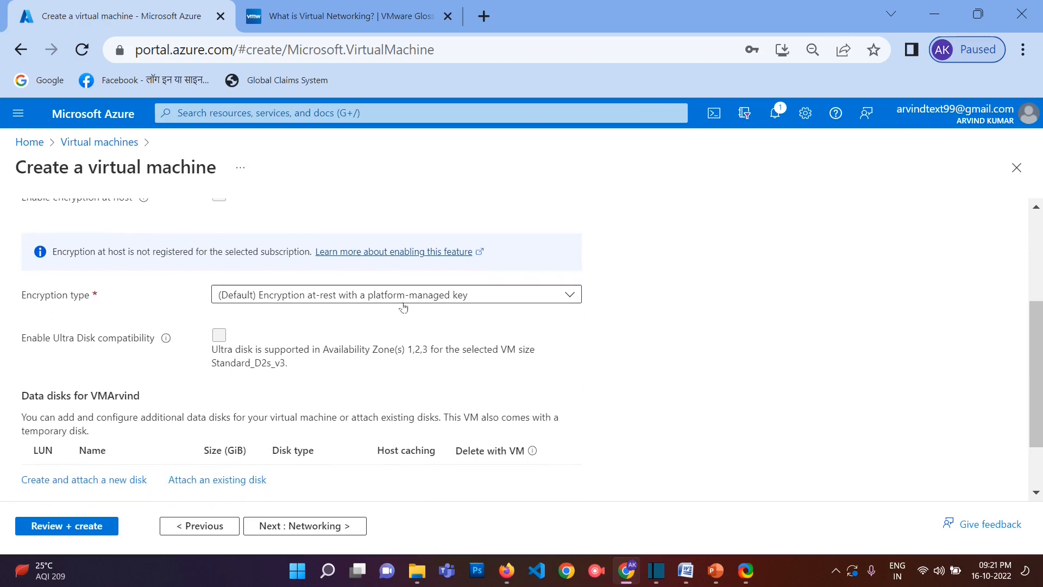
left_click(531, 302)
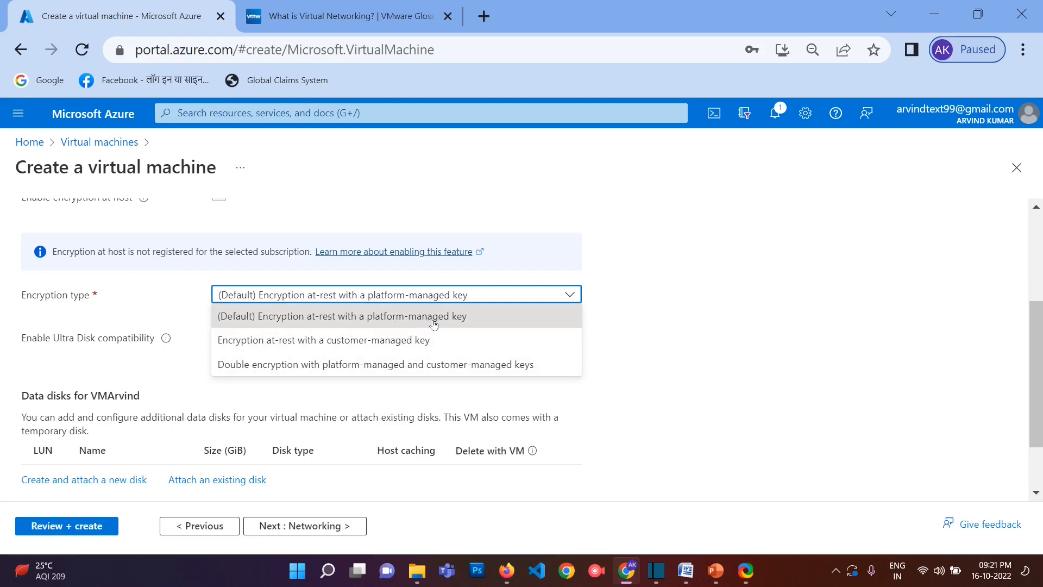
left_click(434, 325)
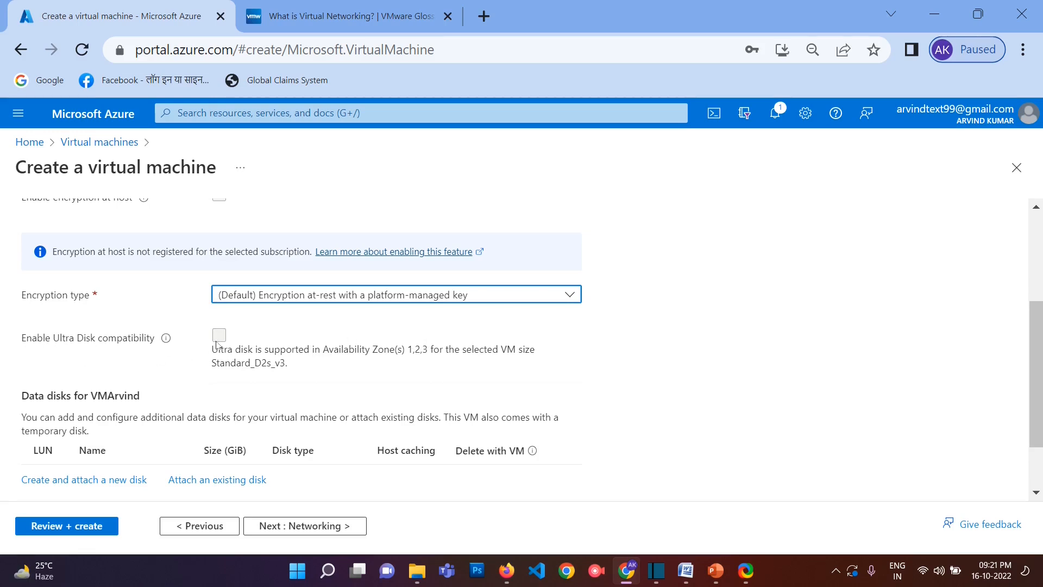
left_click(217, 333)
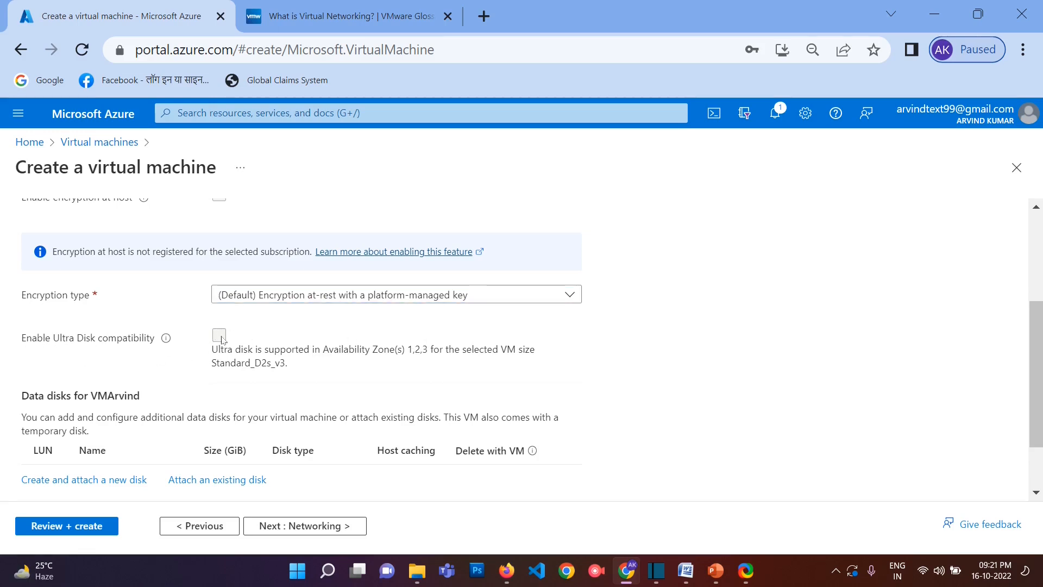
scroll(509, 429, "down", 1)
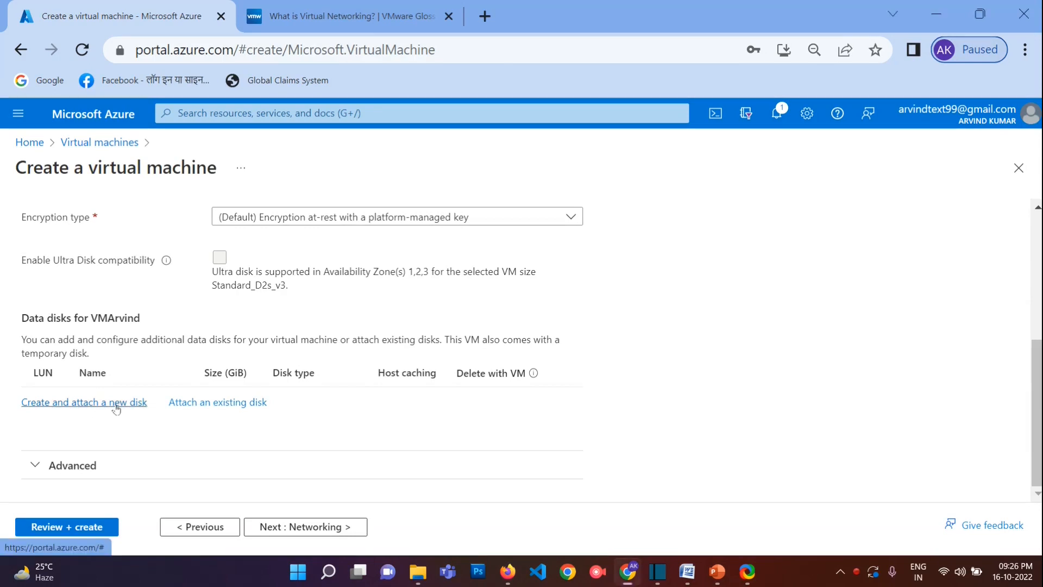
Create and attach a new 1024 GiB Premium SSD data disk with source type None (empty disk) that is deleted with the VM
left_click(84, 402)
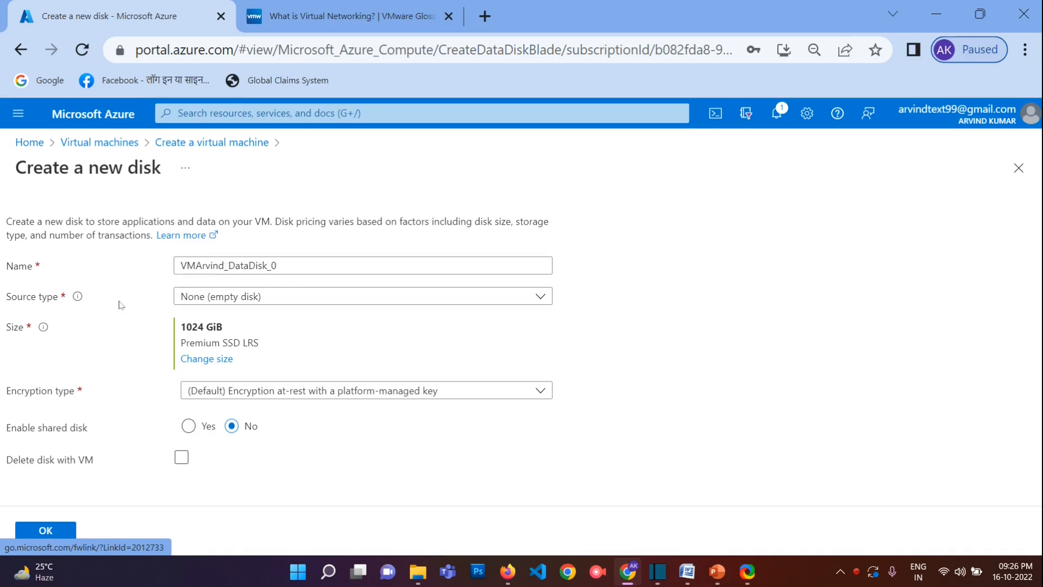
left_click(513, 300)
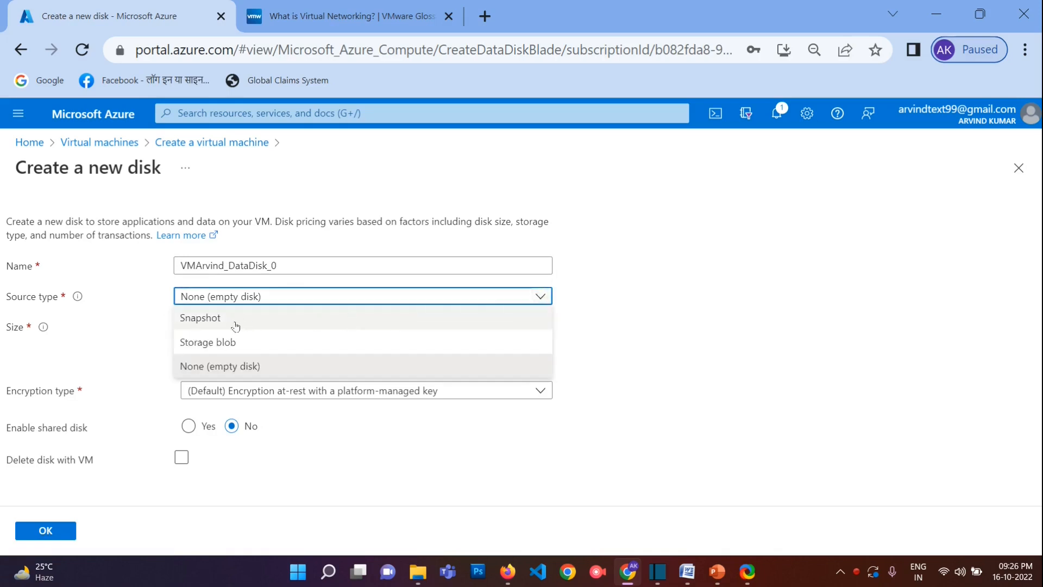
left_click(233, 367)
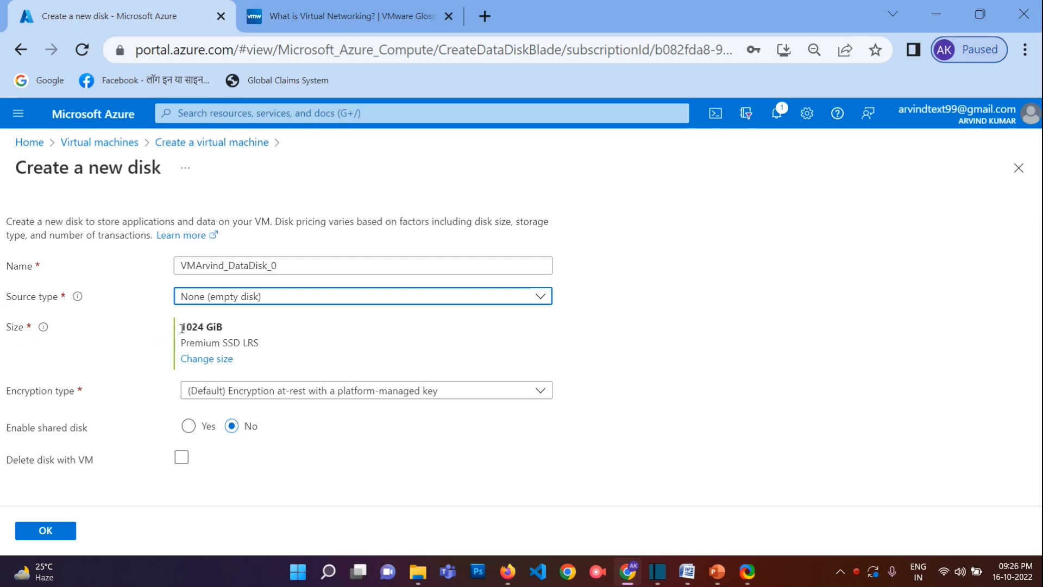
left_click_drag(182, 328, 206, 330)
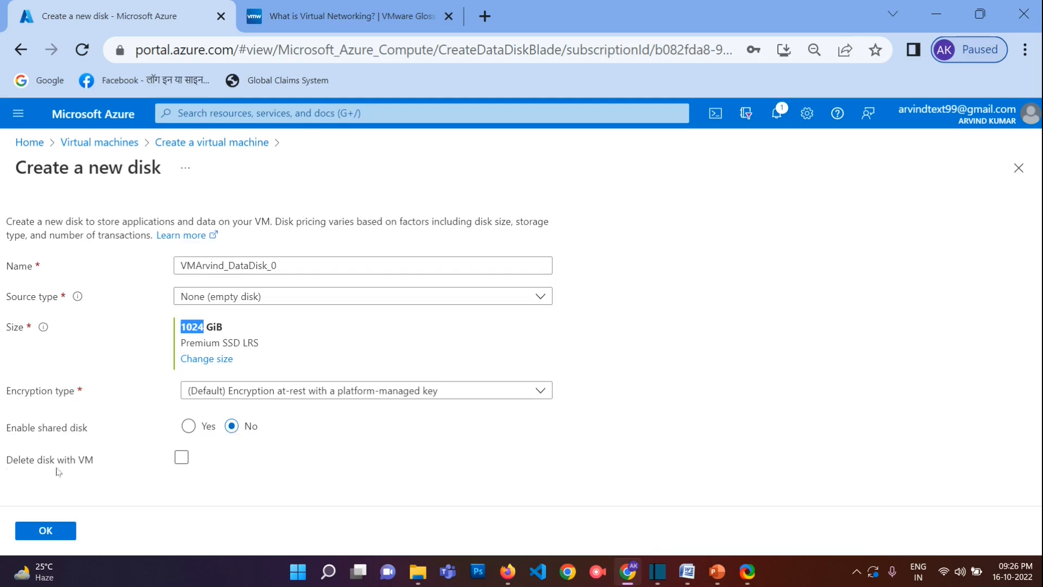
left_click(181, 461)
left_click(181, 460)
left_click(53, 532)
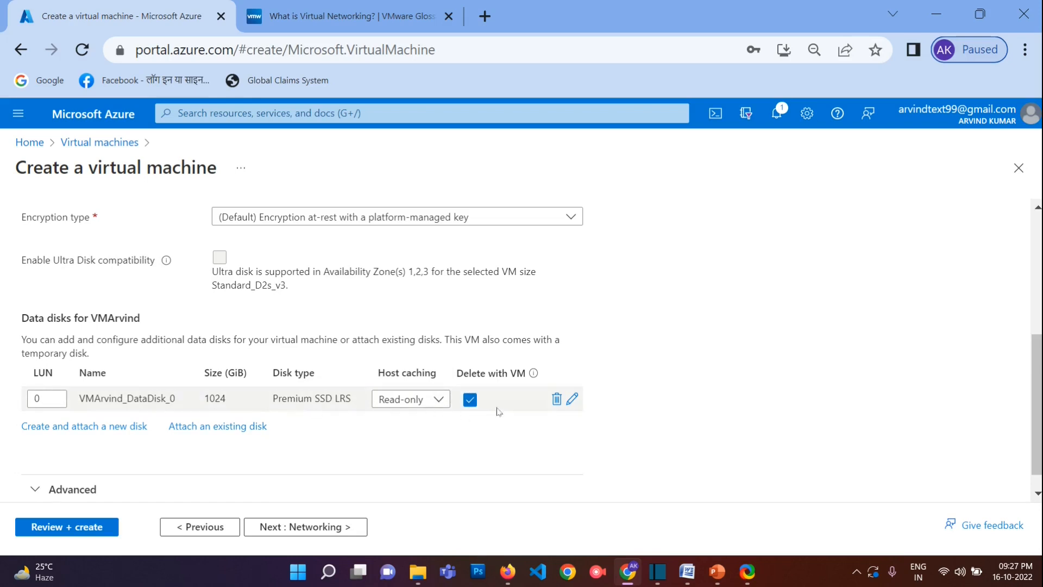
Review the advanced disk options for managed disks and the ephemeral OS disk
scroll(228, 467, "down", 1)
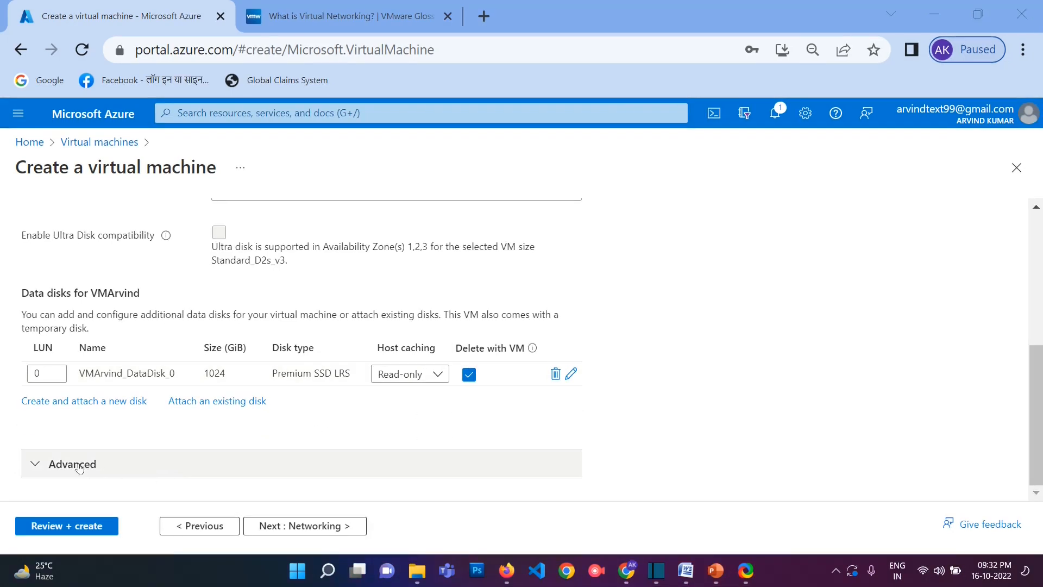
left_click(108, 458)
scroll(226, 431, "down", 2)
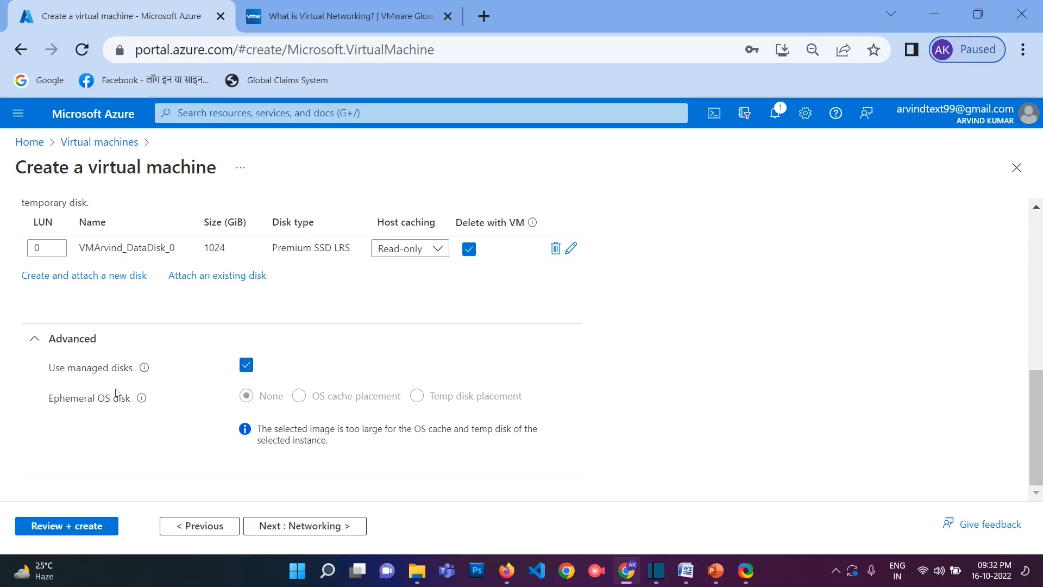
left_click(33, 339)
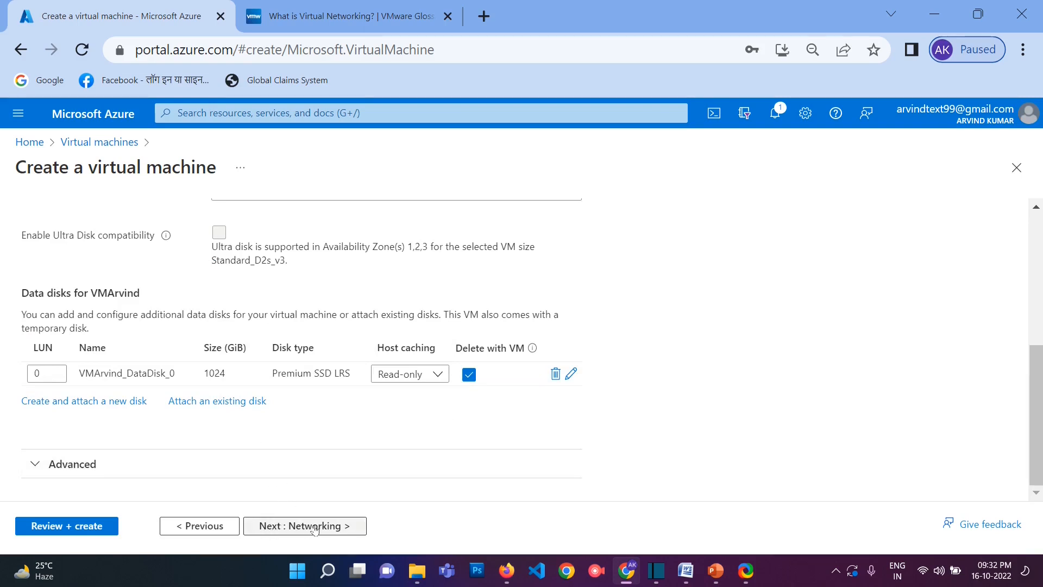
Continue to the networking settings and create a public IP address with Standard SKU, static assignment and Microsoft network routing
left_click(301, 530)
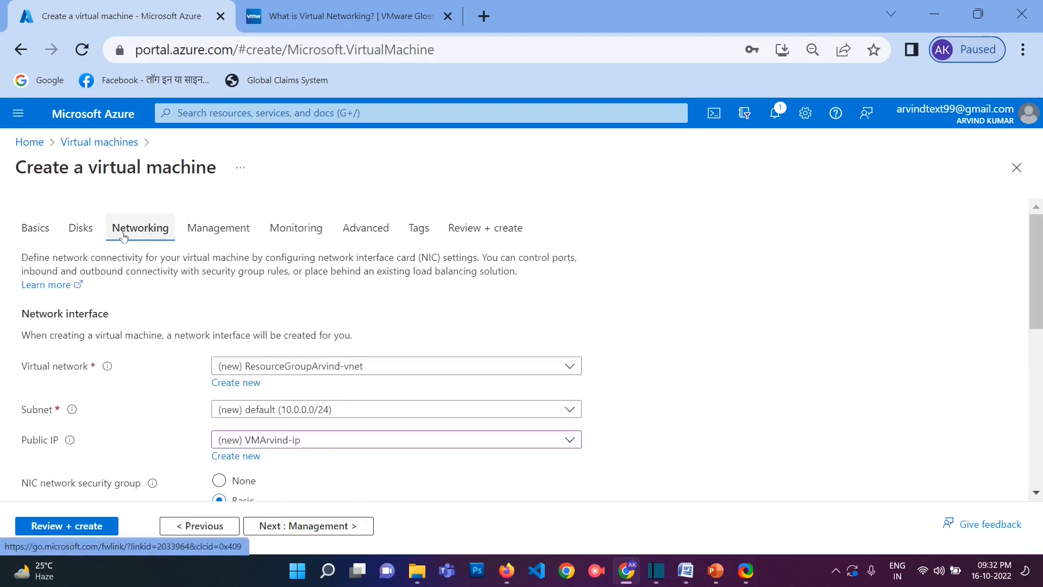
scroll(151, 324, "down", 2)
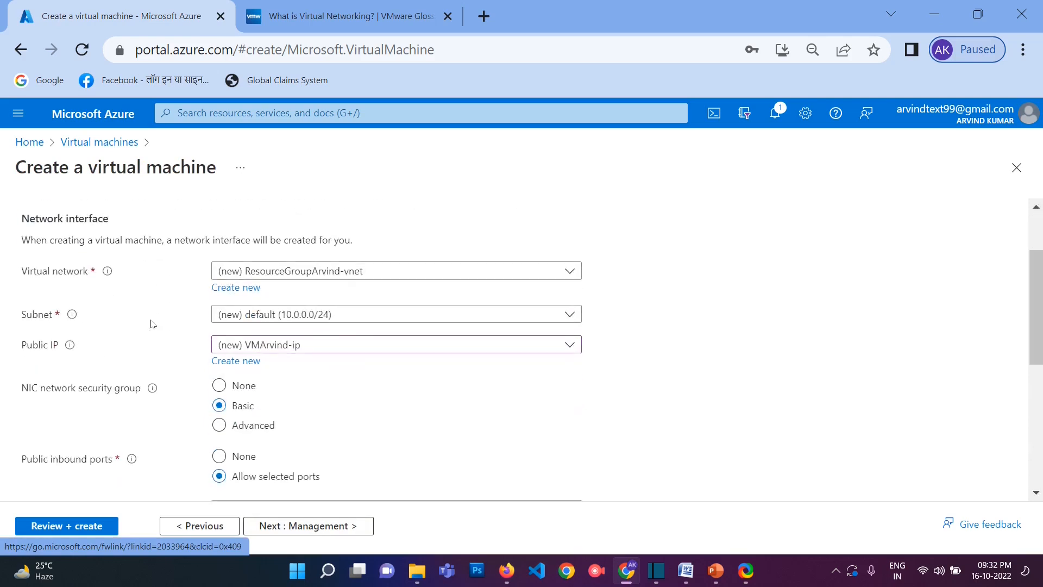
scroll(150, 321, "up", 2)
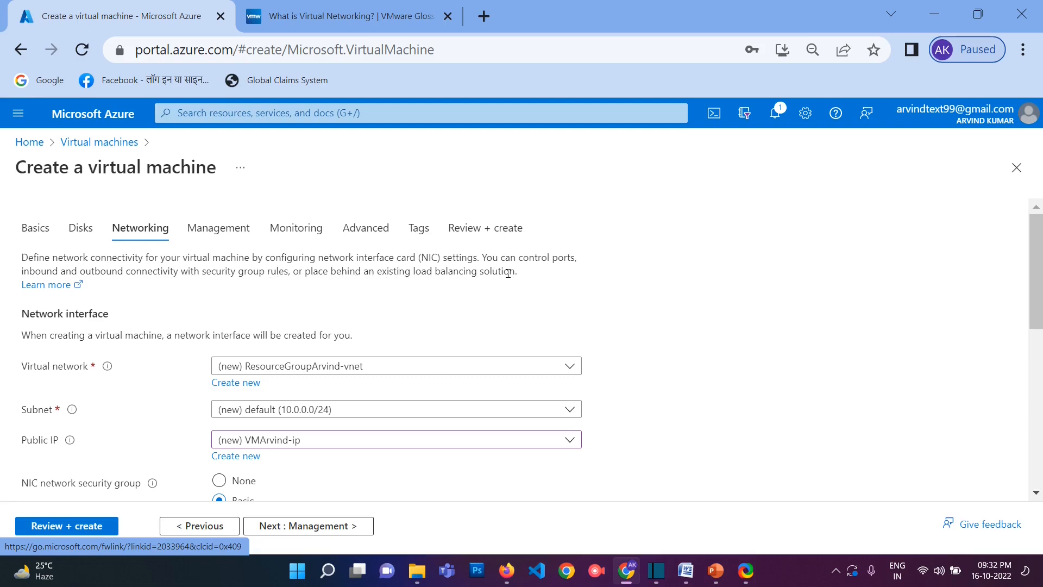
left_click_drag(521, 275, 23, 259)
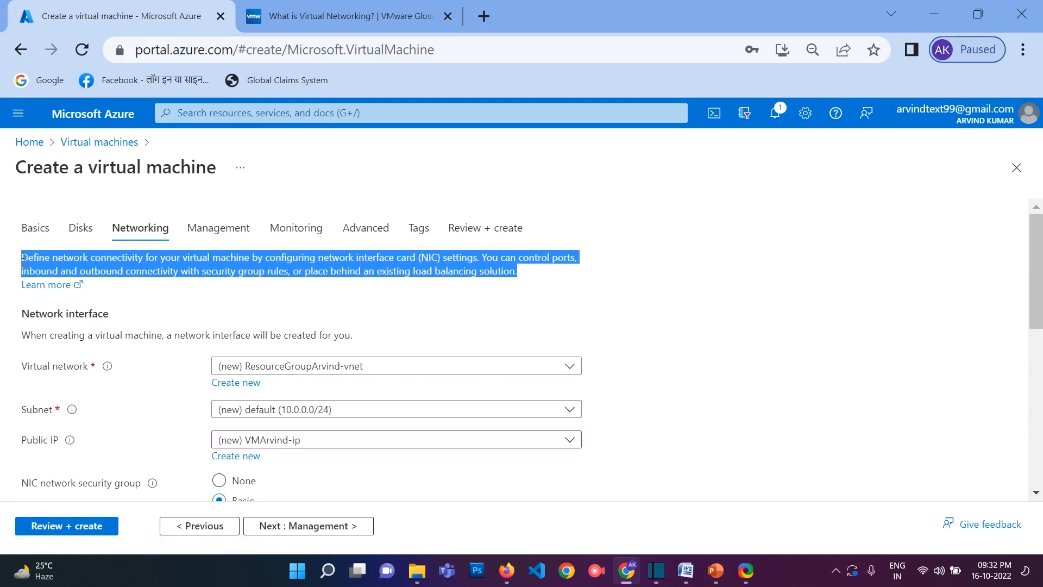
left_click(150, 309)
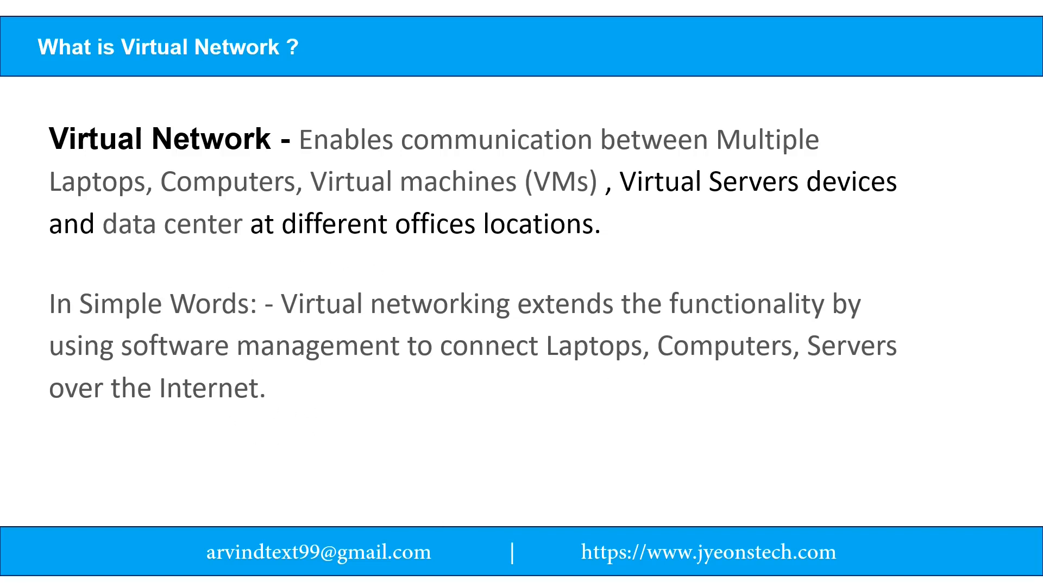
key("alt+Tab")
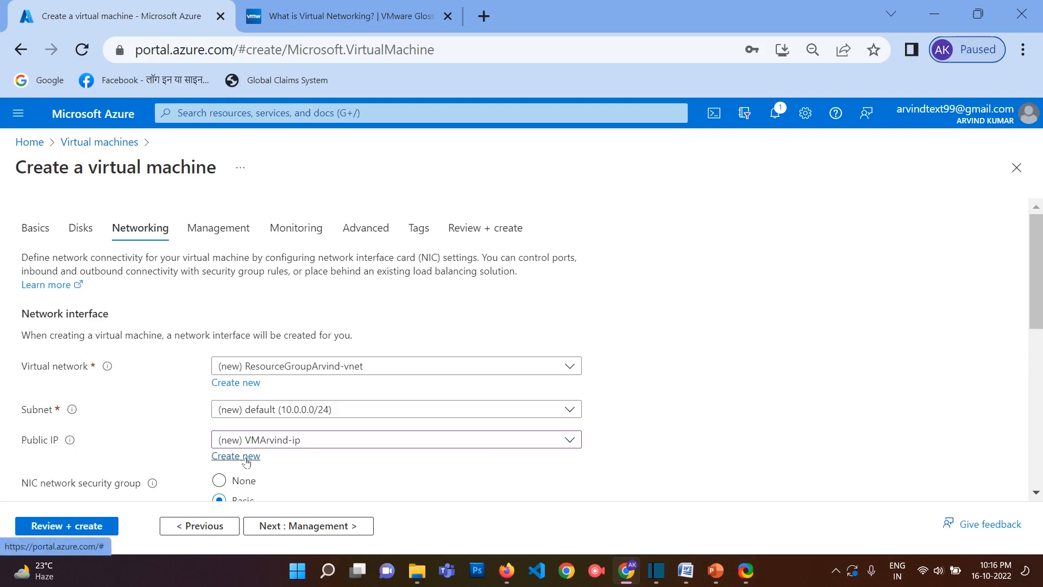
left_click(246, 462)
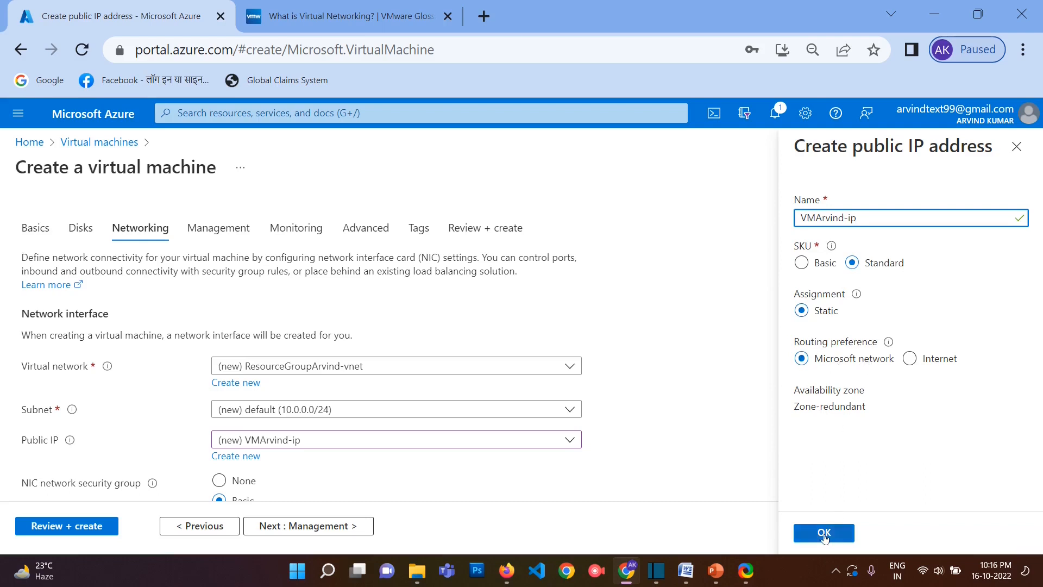
left_click(825, 535)
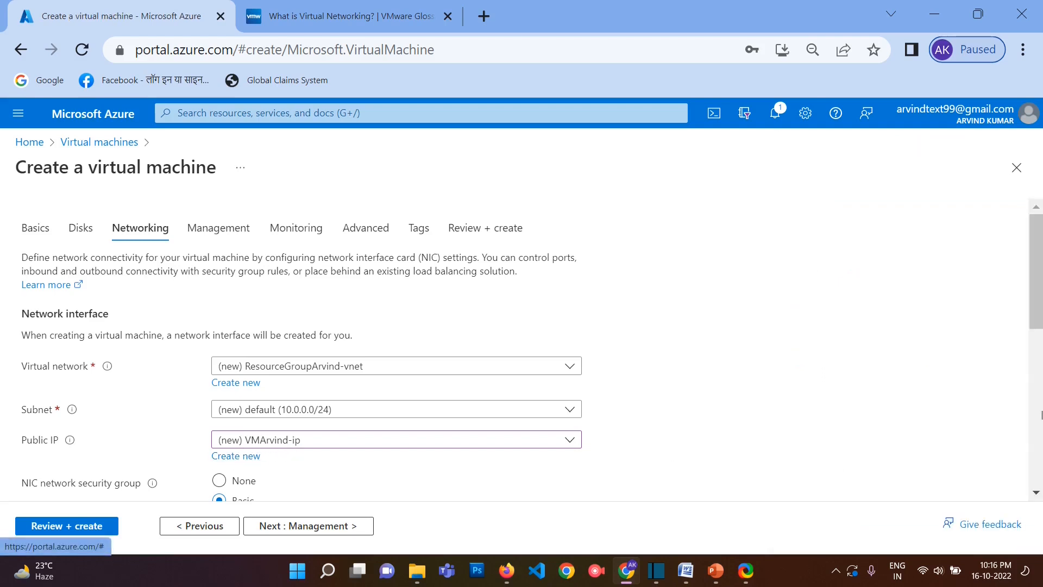
Check the selected inbound ports and set the public IP and NIC to be deleted when the VM is deleted
scroll(1039, 361, "down", 3)
scroll(223, 387, "down", 1)
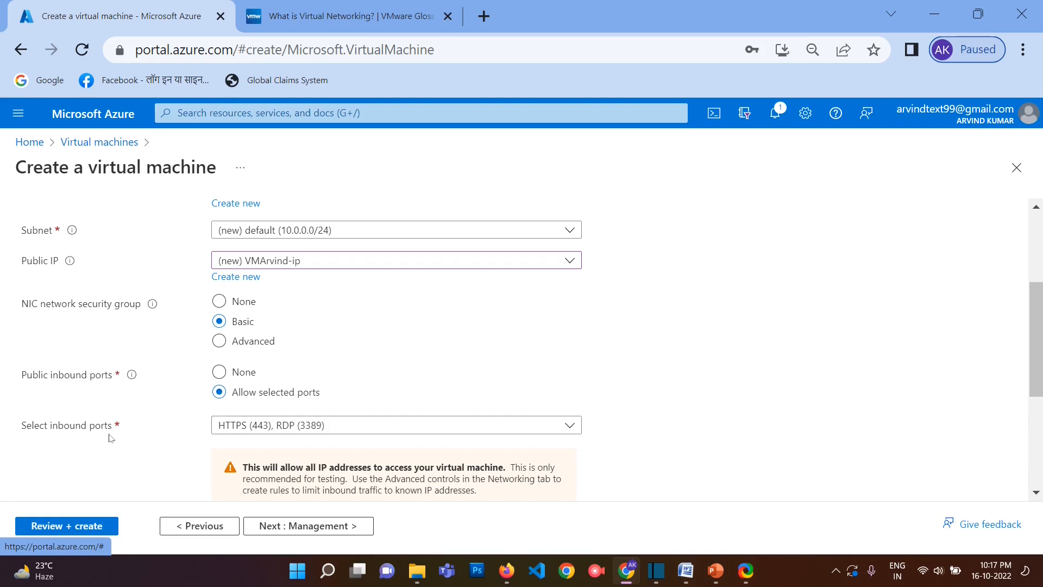
left_click_drag(1036, 371, 1037, 425)
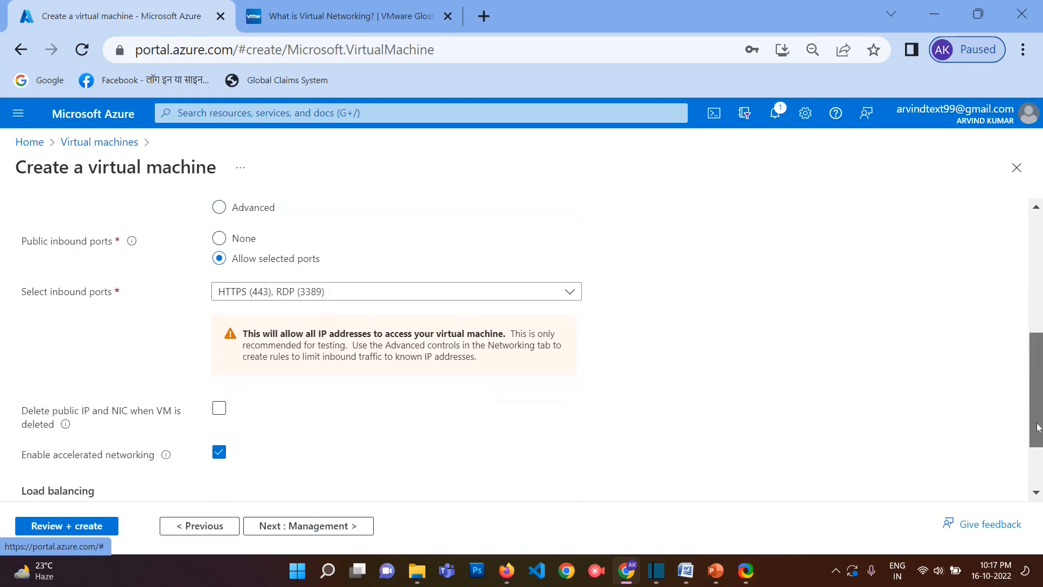
left_click(507, 294)
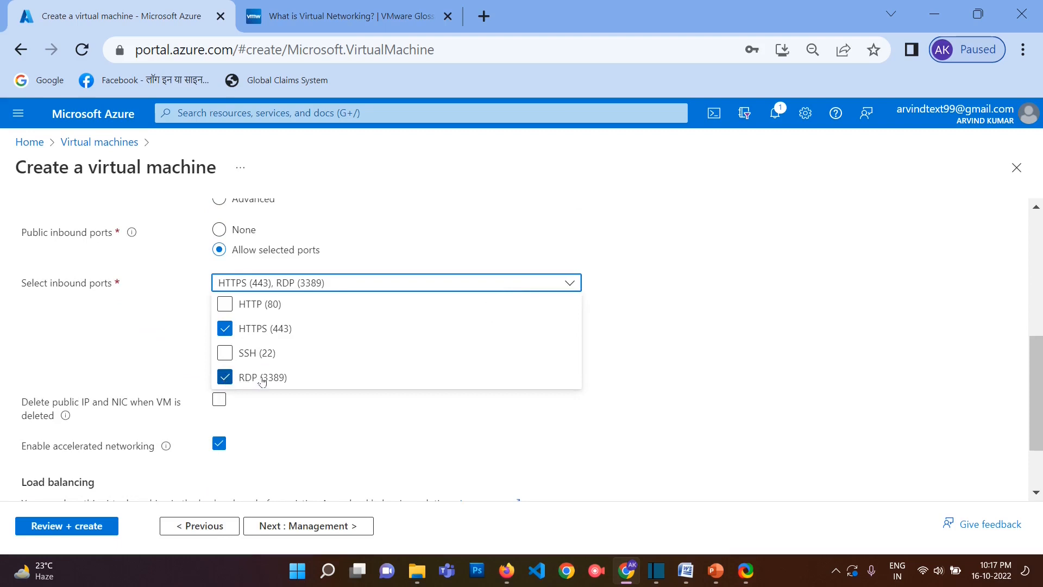
left_click(187, 368)
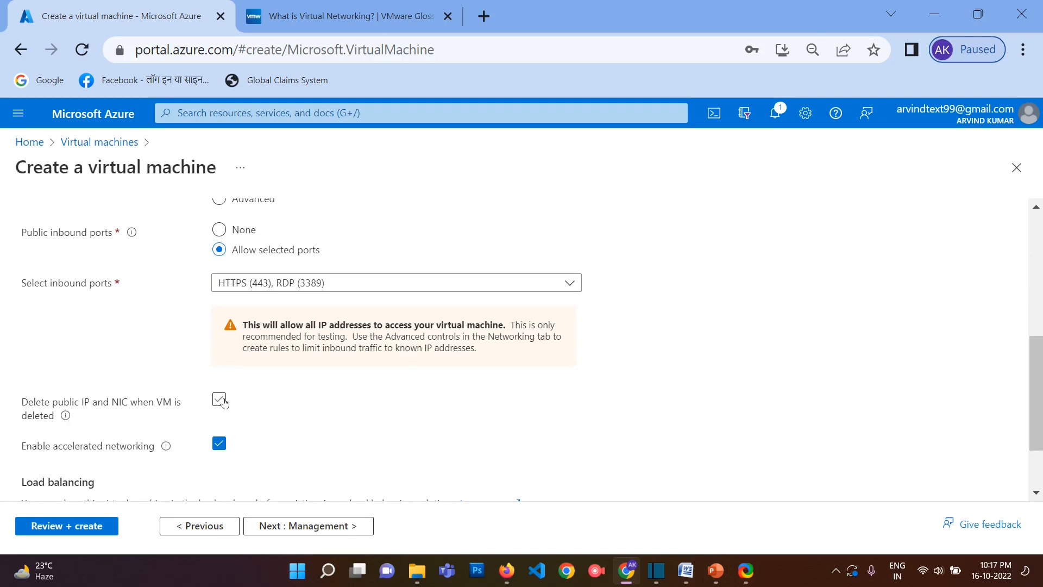
left_click(219, 400)
scroll(307, 418, "down", 2)
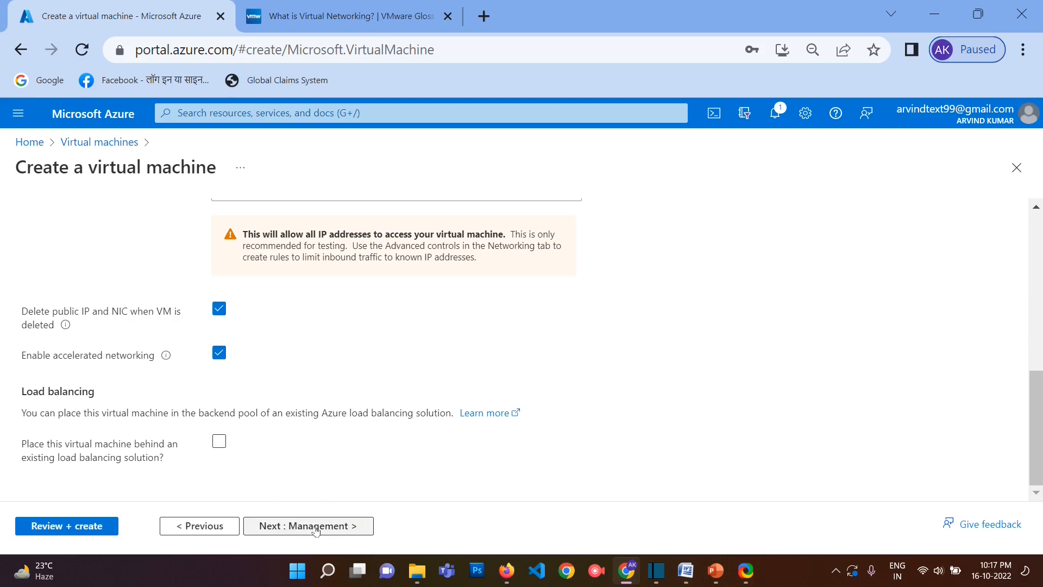
Continue to the management settings and examine the system assigned managed identity and Azure AD login options
left_click(330, 527)
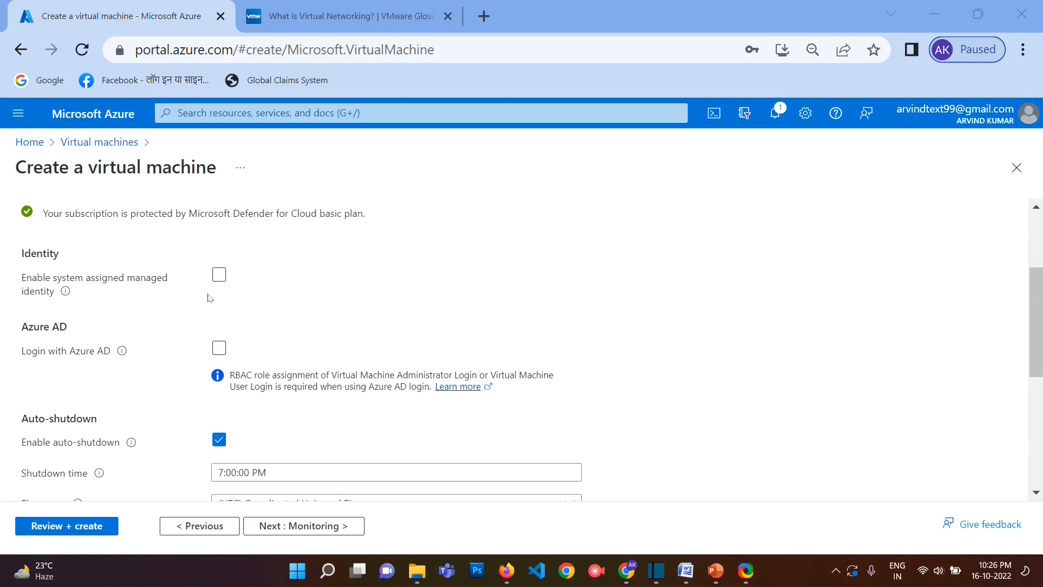
left_click(218, 279)
left_click(219, 350)
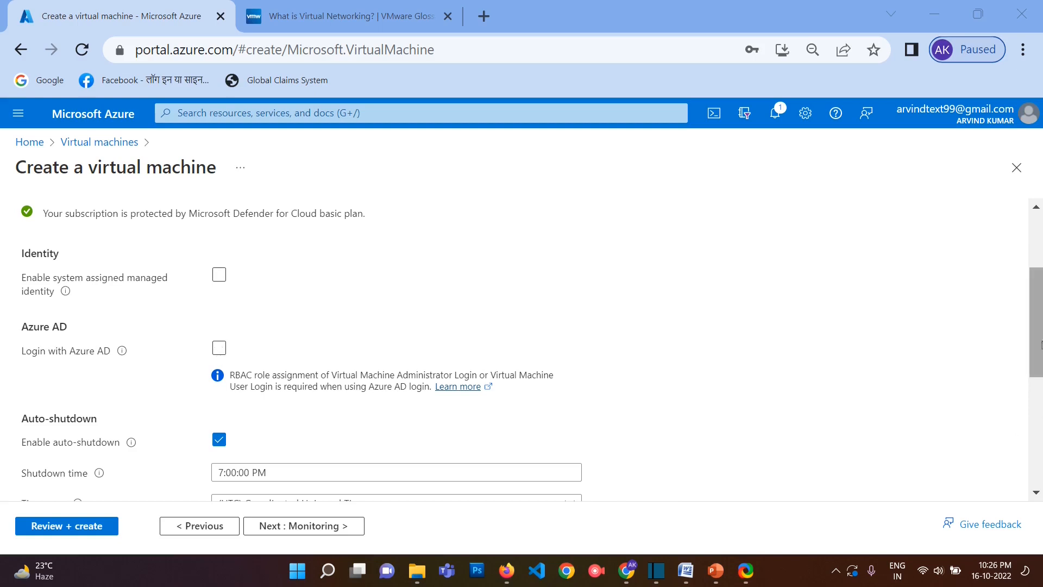
Review the auto-shutdown time, time zone, notification email, disaster recovery and guest OS update settings
scroll(277, 365, "down", 2)
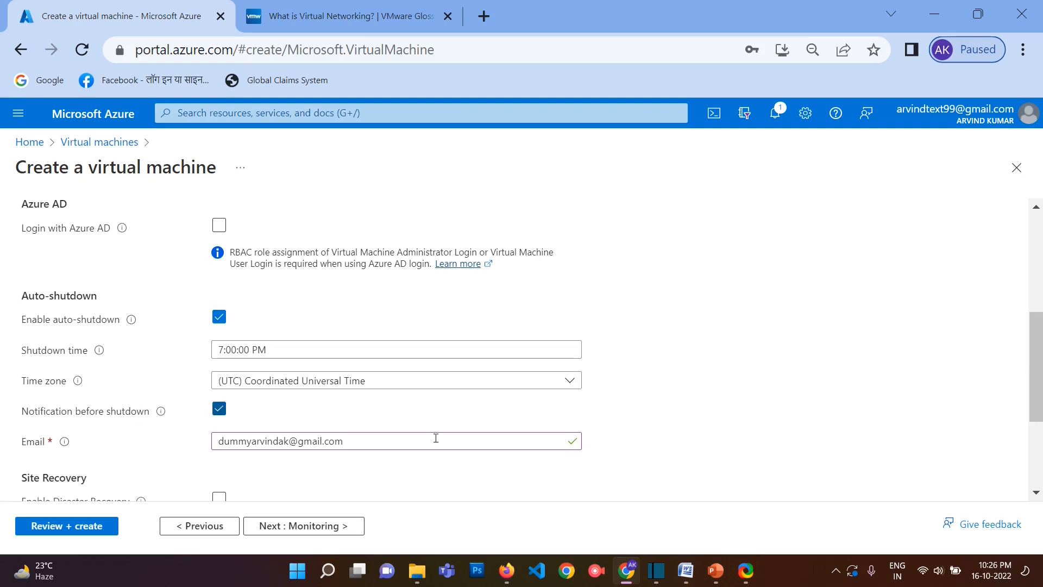
scroll(1041, 388, "down", 2)
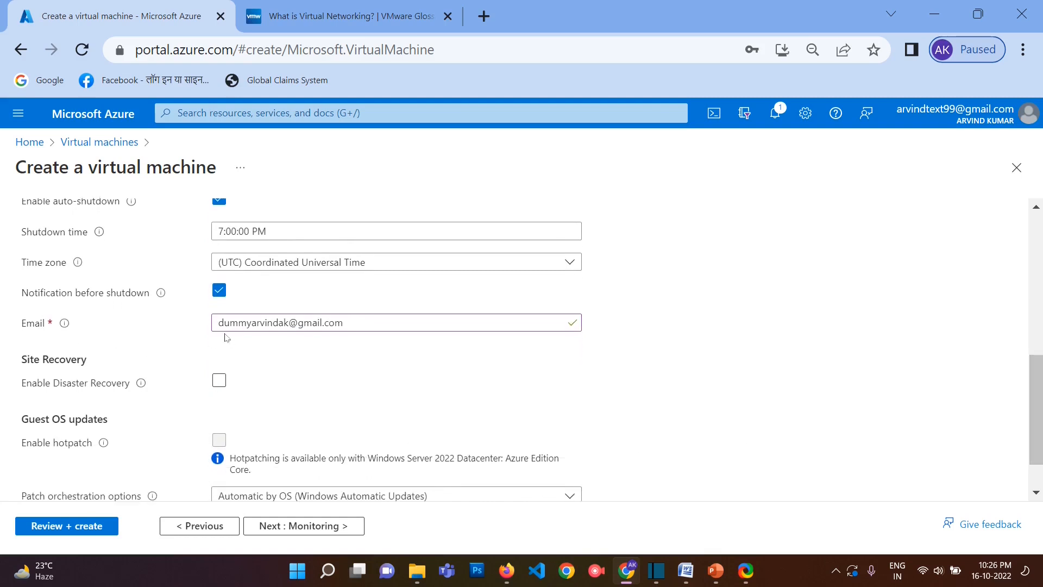
left_click_drag(222, 326, 379, 325)
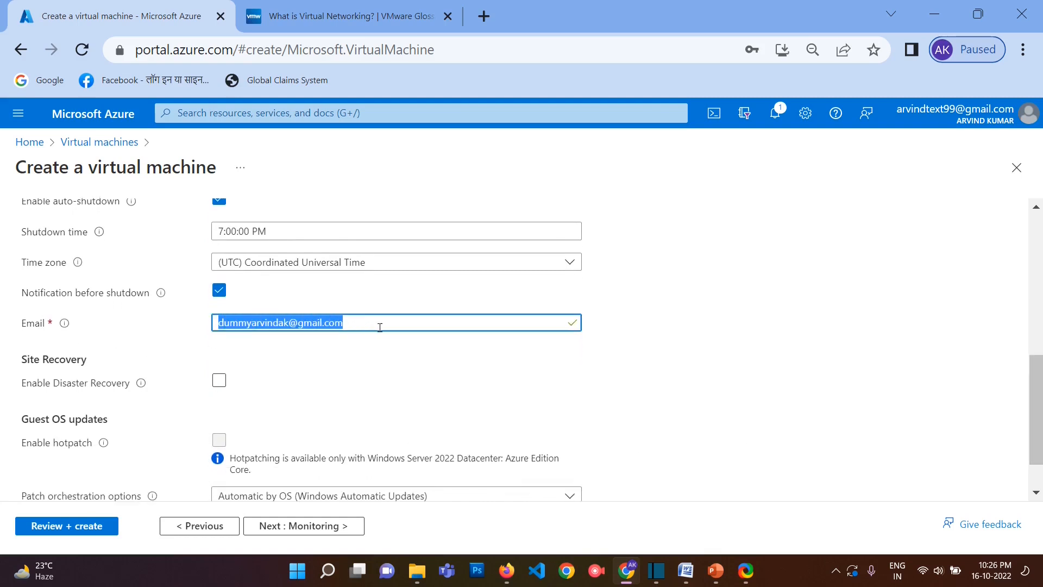
left_click(390, 353)
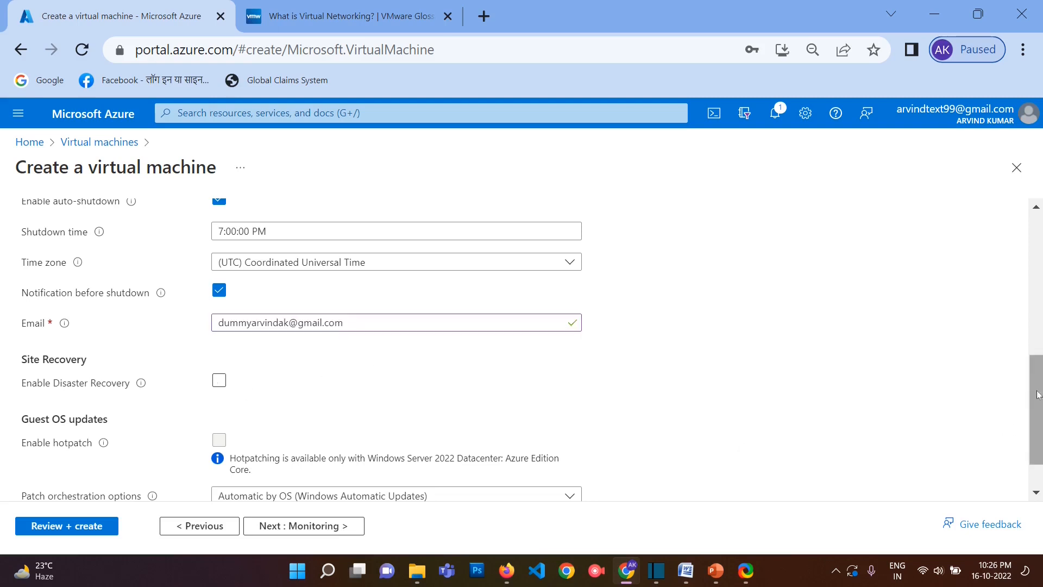
scroll(1036, 402, "down", 1)
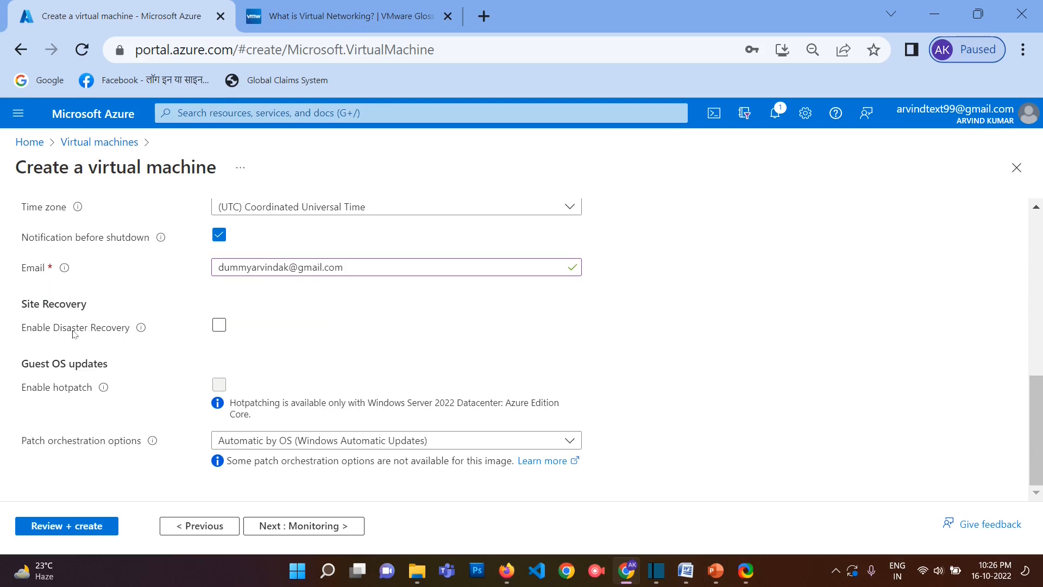
left_click(218, 326)
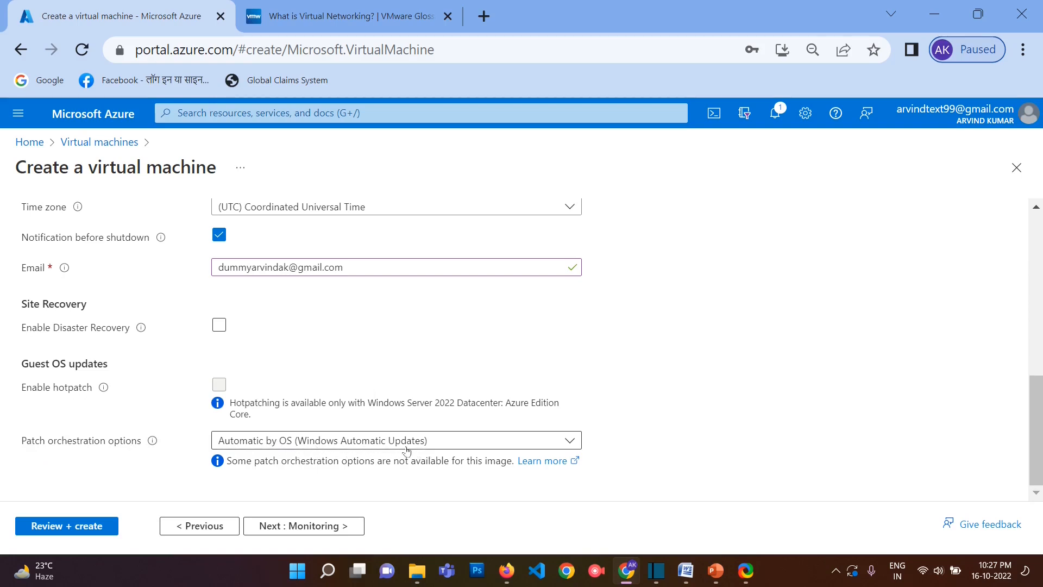
Continue through the monitoring settings, keeping boot diagnostics with a managed storage account, to the advanced settings
left_click(315, 525)
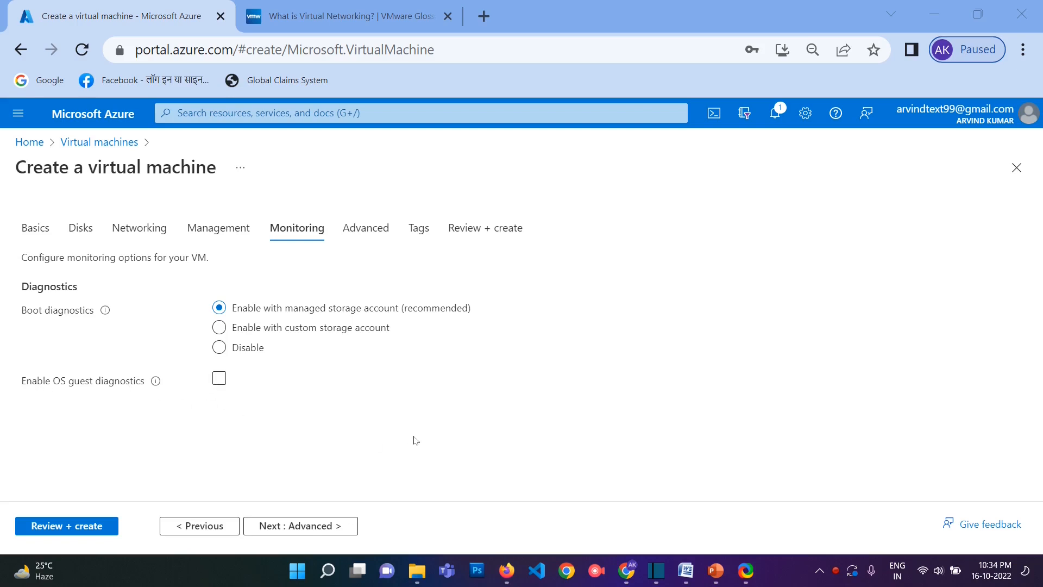
left_click(320, 527)
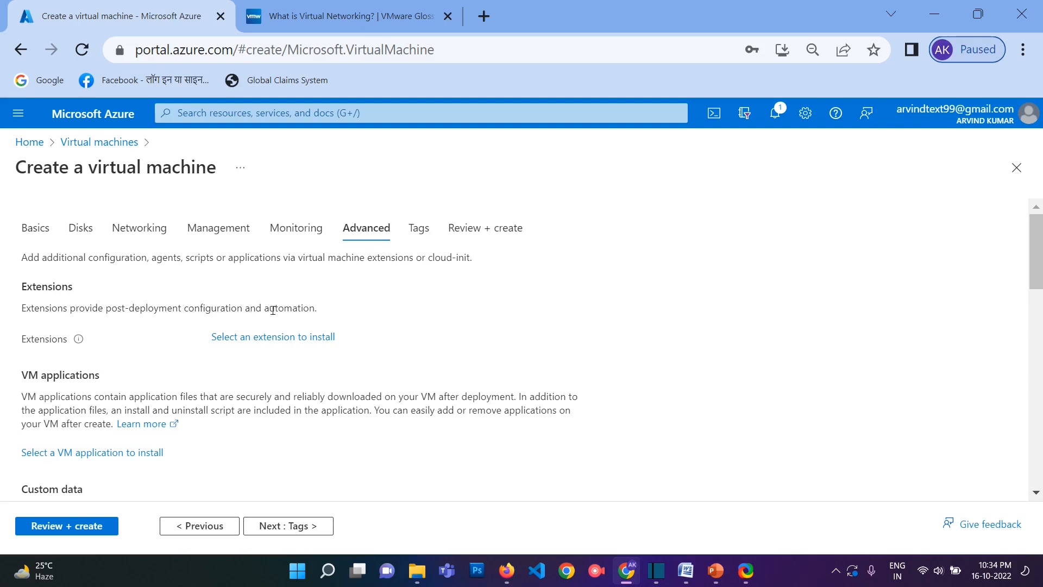
scroll(978, 315, "down", 1)
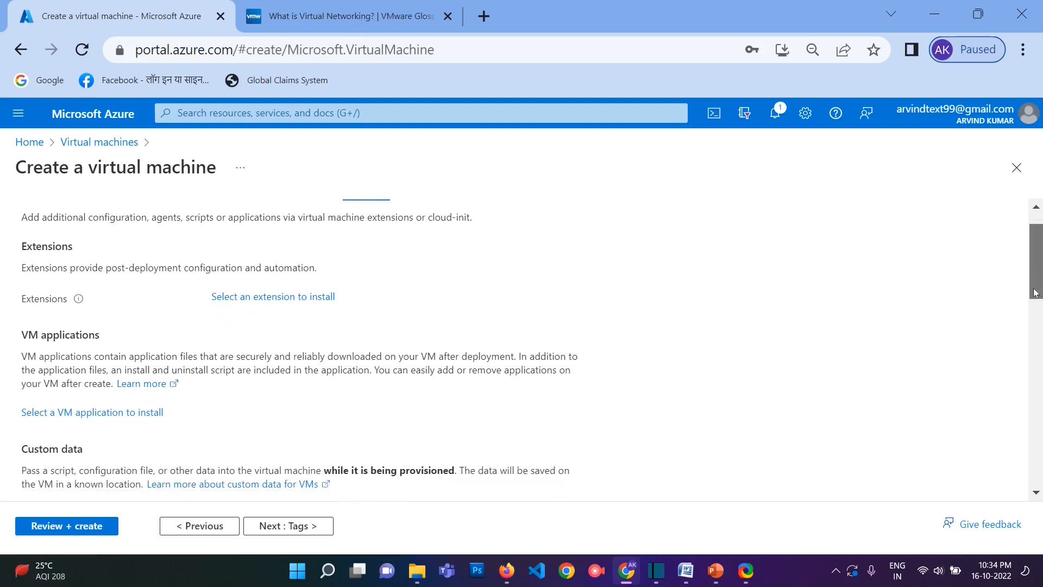
Browse the gallery of installable VM extensions and close it without selecting one
left_click(273, 306)
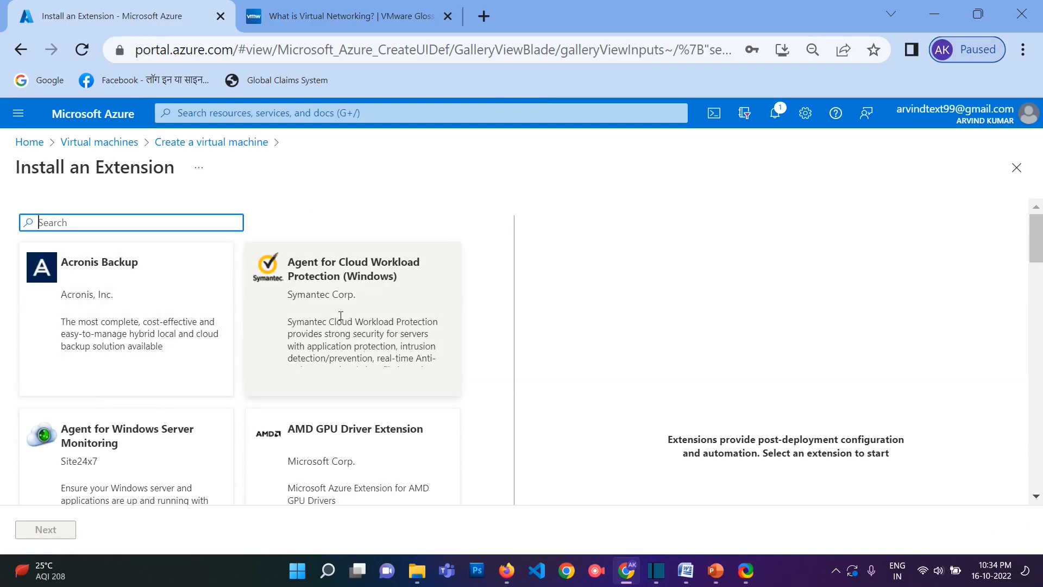
scroll(341, 316, "down", 10)
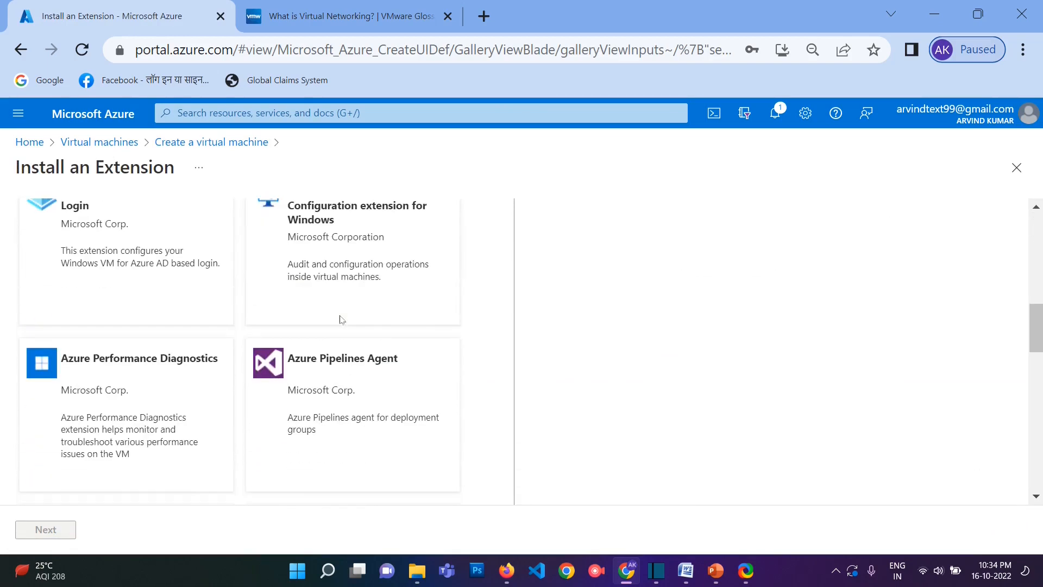
scroll(341, 319, "down", 5)
scroll(341, 321, "down", 10)
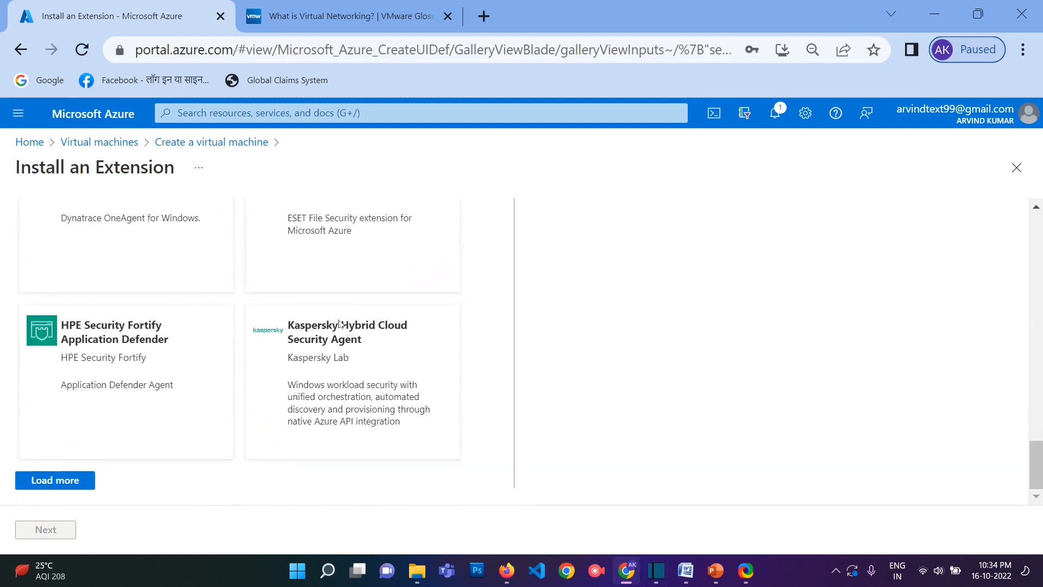
scroll(341, 321, "up", 20)
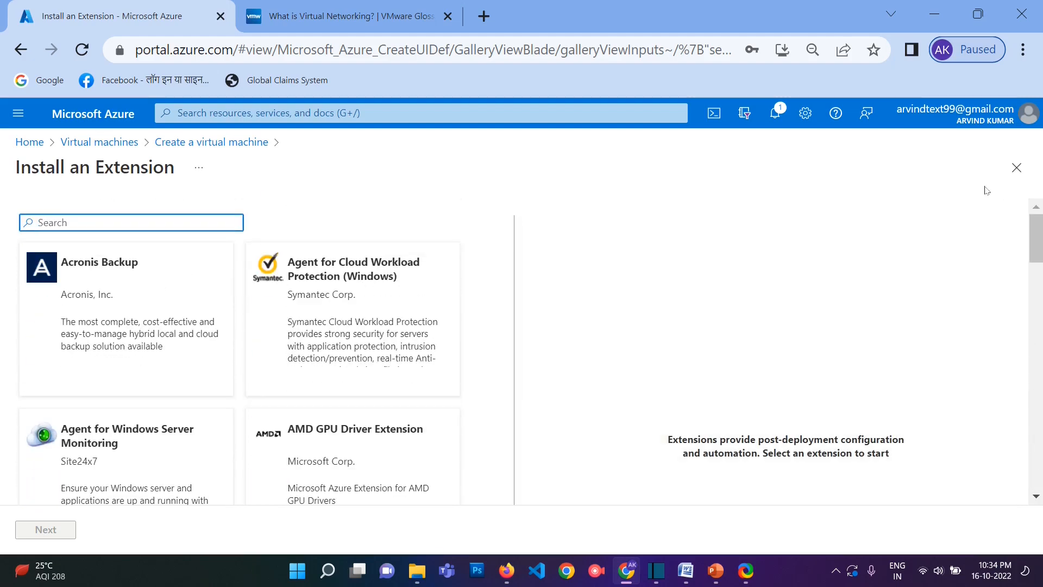
left_click(1016, 168)
Examine the VM applications and custom data options in the advanced settings, leaving the custom data empty
scroll(251, 369, "down", 2)
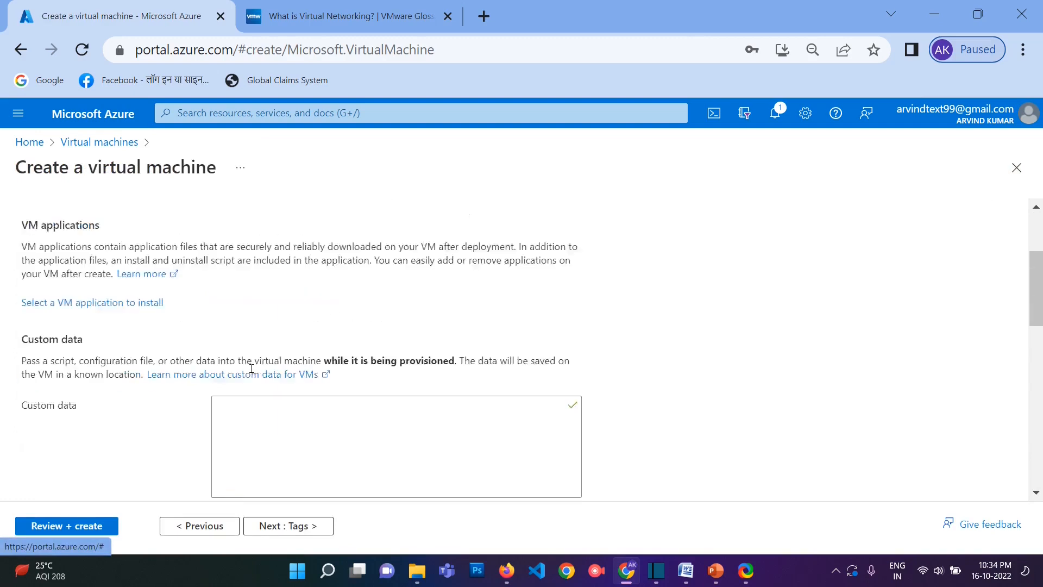
scroll(239, 368, "up", 1)
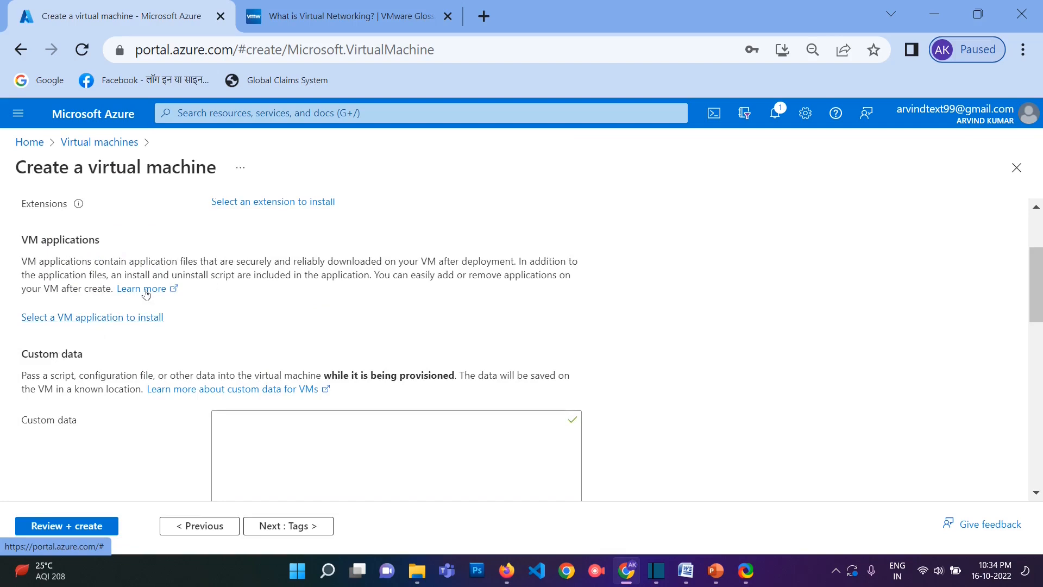
scroll(345, 333, "down", 2)
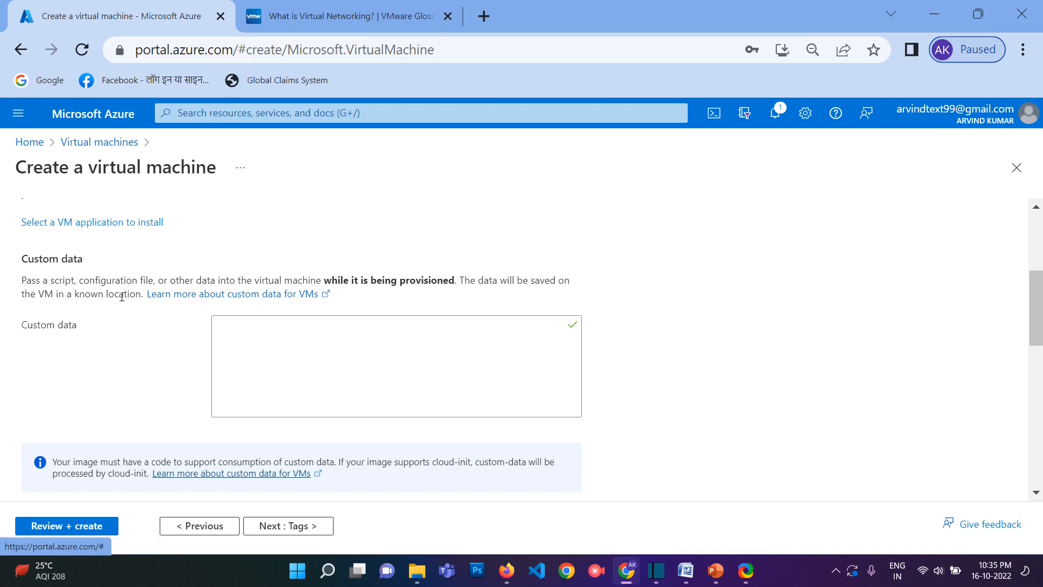
left_click(293, 350)
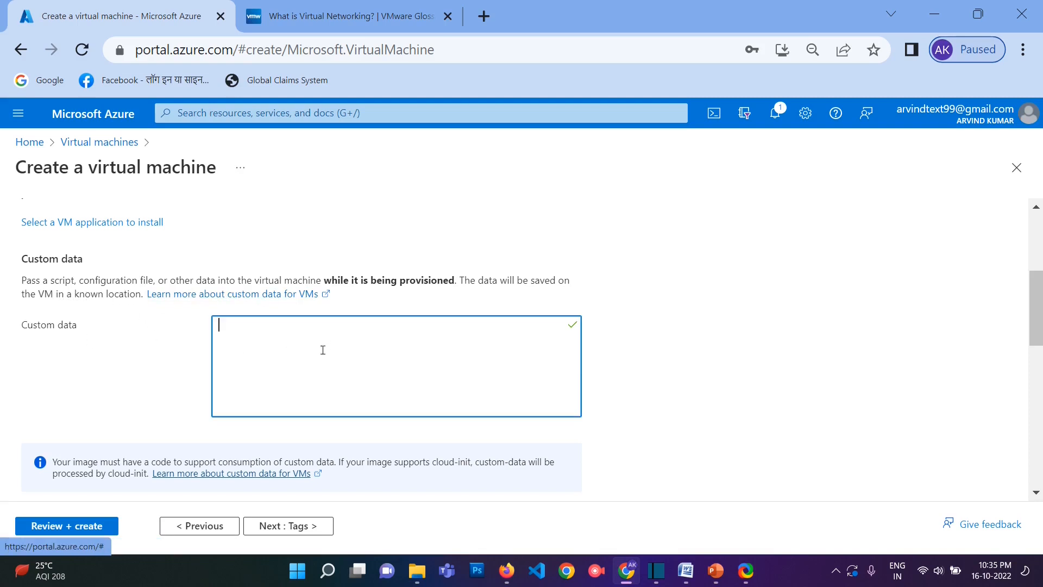
Review the user data, NVMe performance, host group, capacity reservation and proximity placement group options
scroll(437, 358, "down", 5)
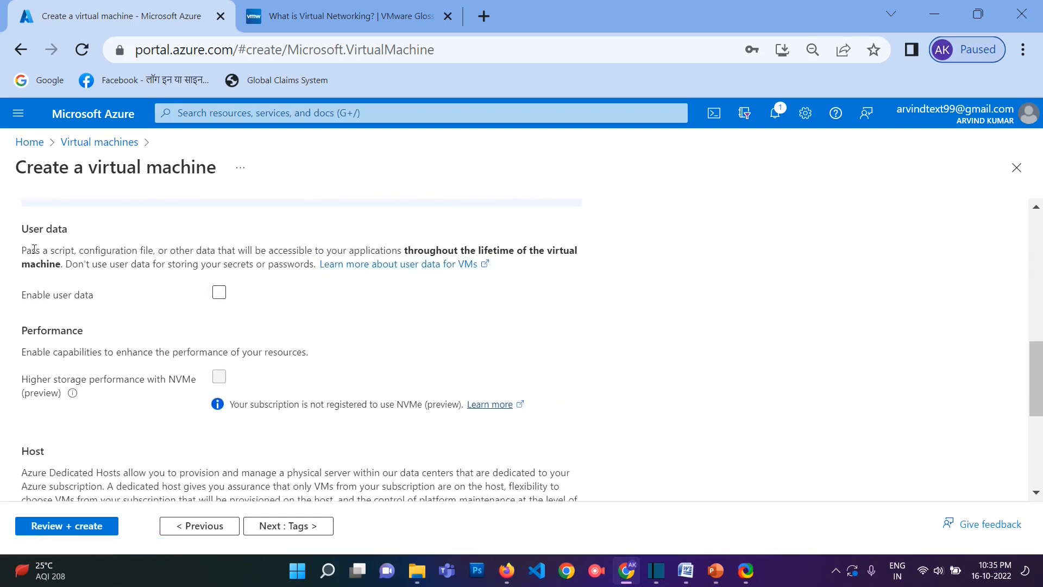
left_click(218, 297)
left_click(221, 299)
scroll(229, 372, "down", 2)
scroll(237, 360, "down", 2)
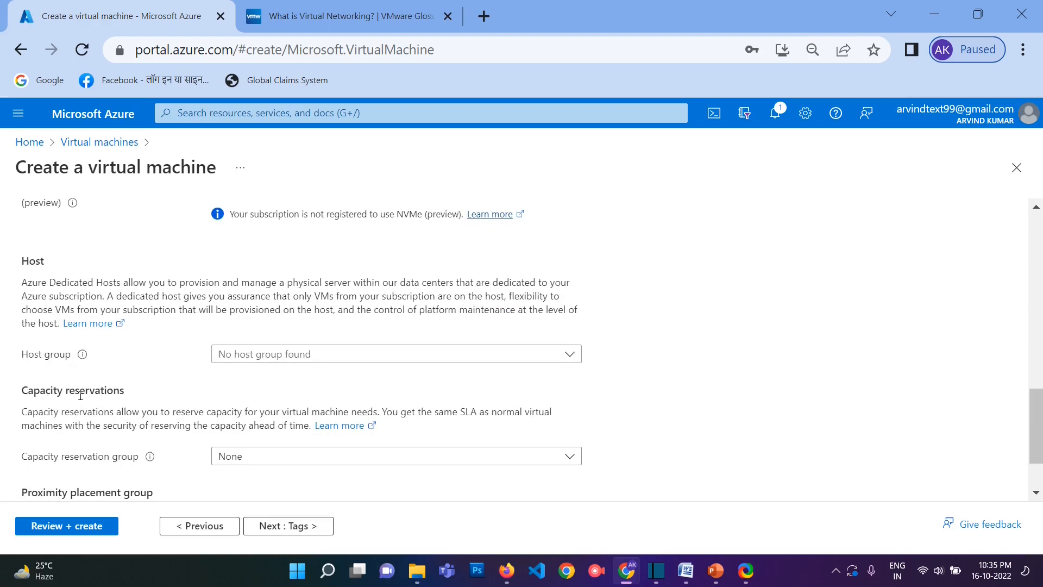
scroll(282, 401, "down", 2)
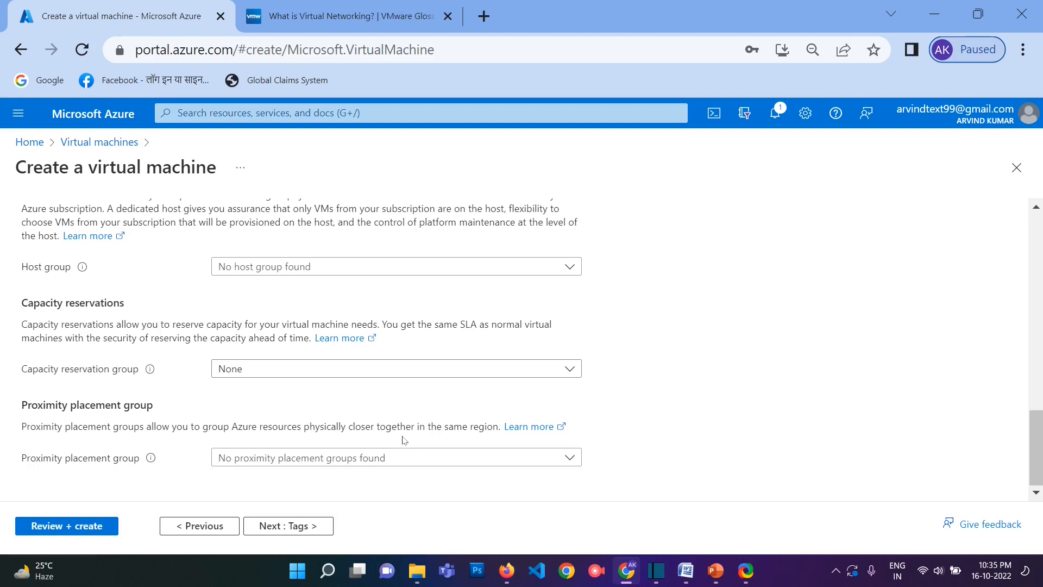
Continue past the tags without adding any and validate the virtual machine configuration for final review
scroll(403, 440, "up", 15)
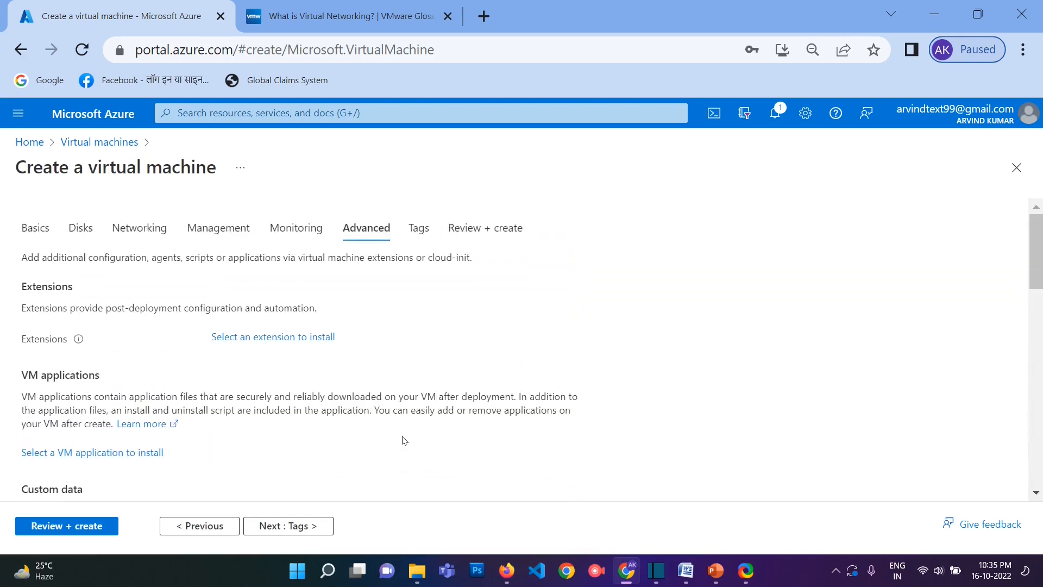
left_click(302, 526)
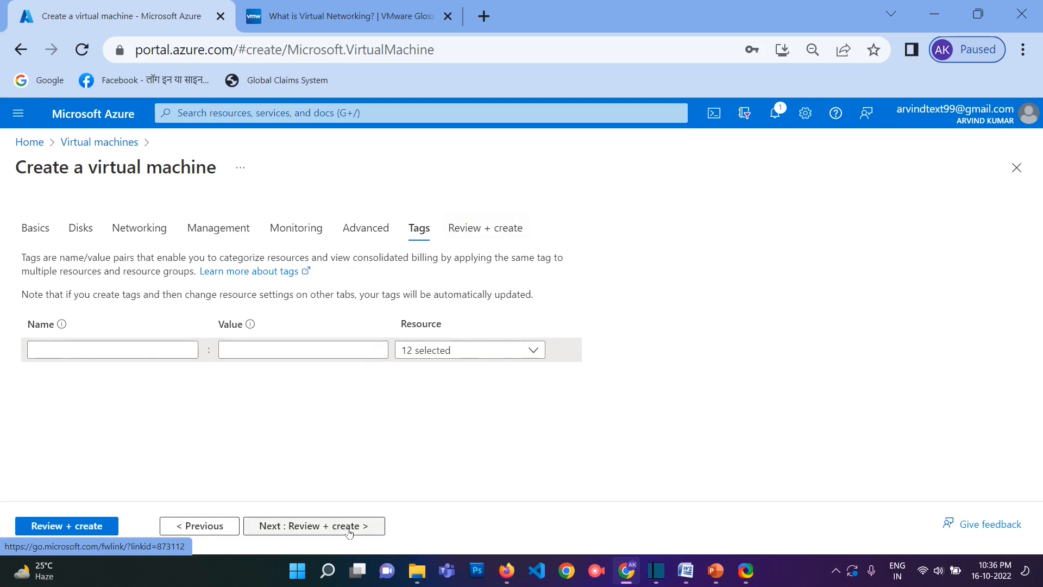
left_click(348, 530)
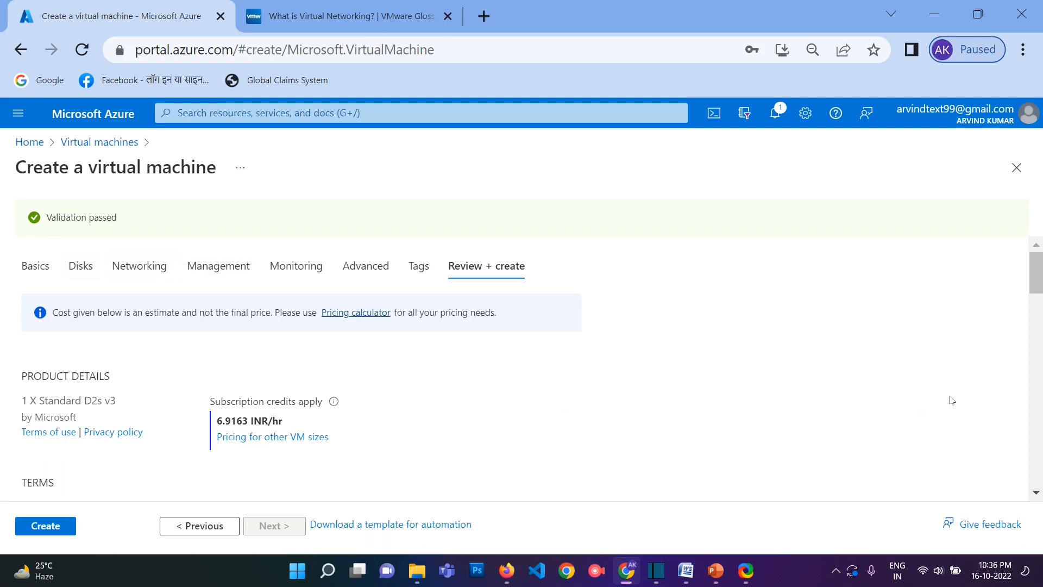
Review the product details, hourly price, terms, basics and disks in the configuration summary
scroll(1021, 342, "down", 2)
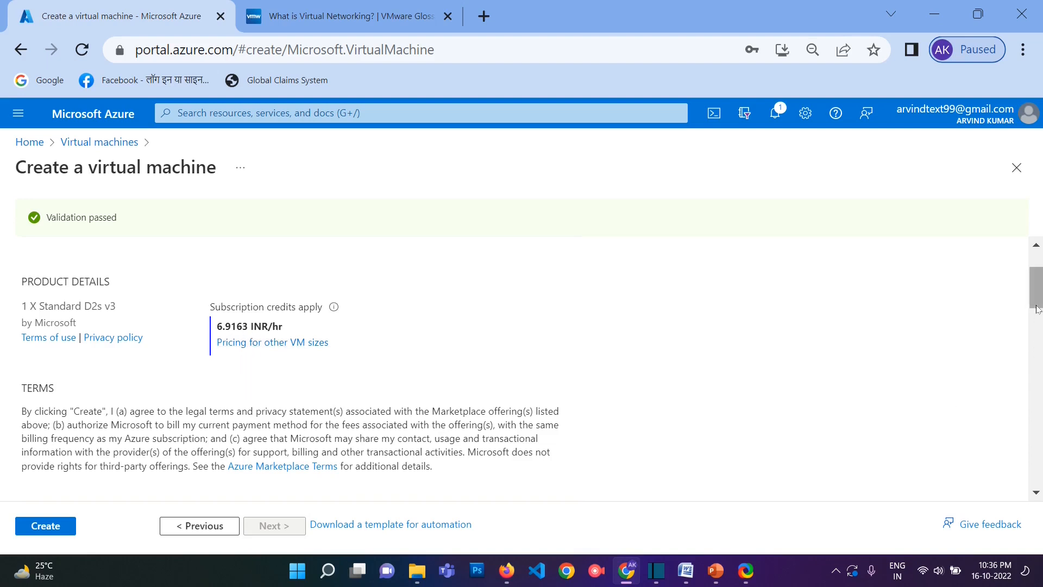
left_click_drag(1038, 310, 1038, 345)
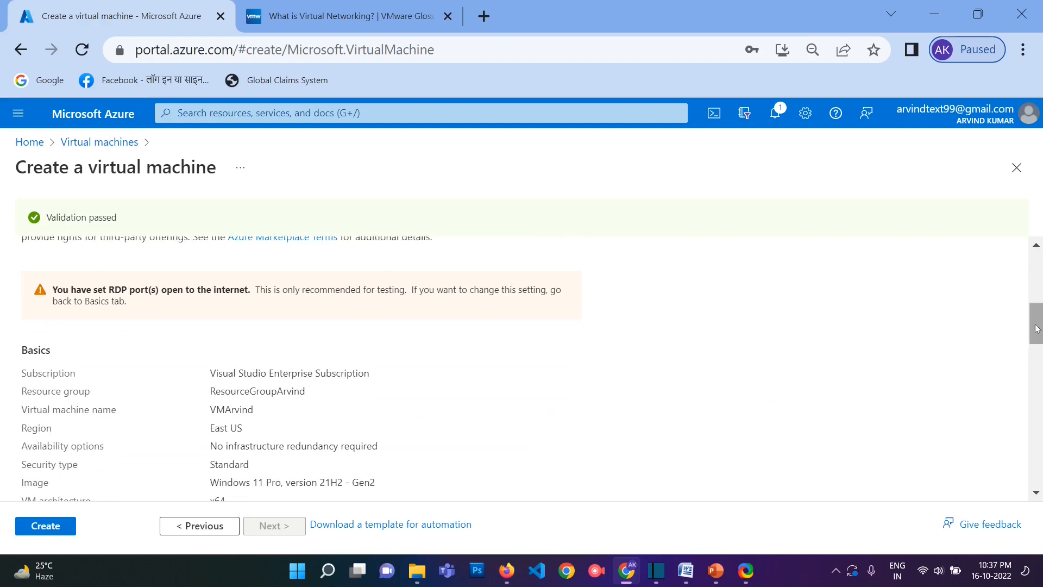
left_click_drag(1037, 328, 1037, 343)
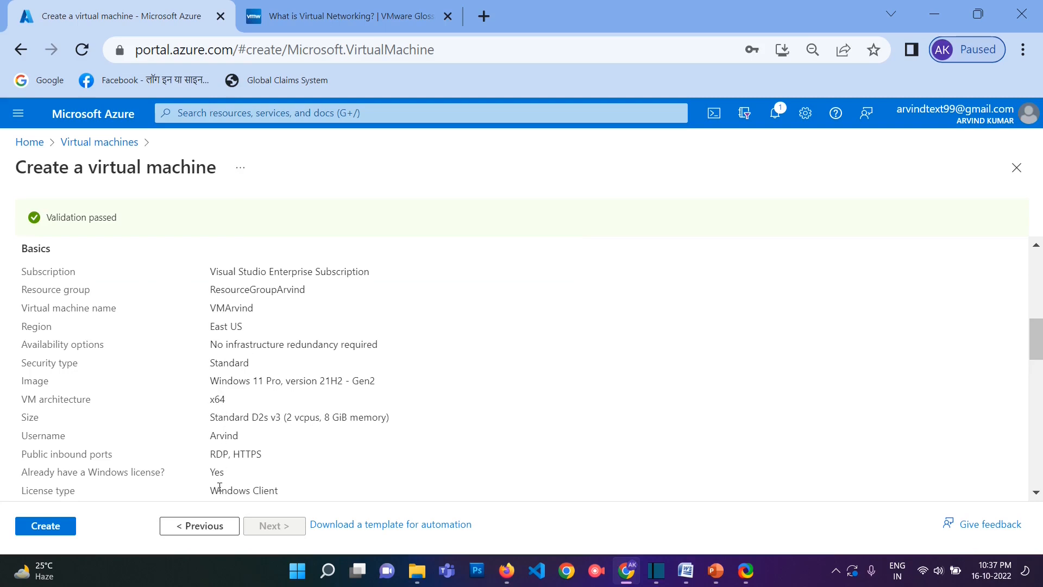
left_click_drag(1037, 351, 1038, 392)
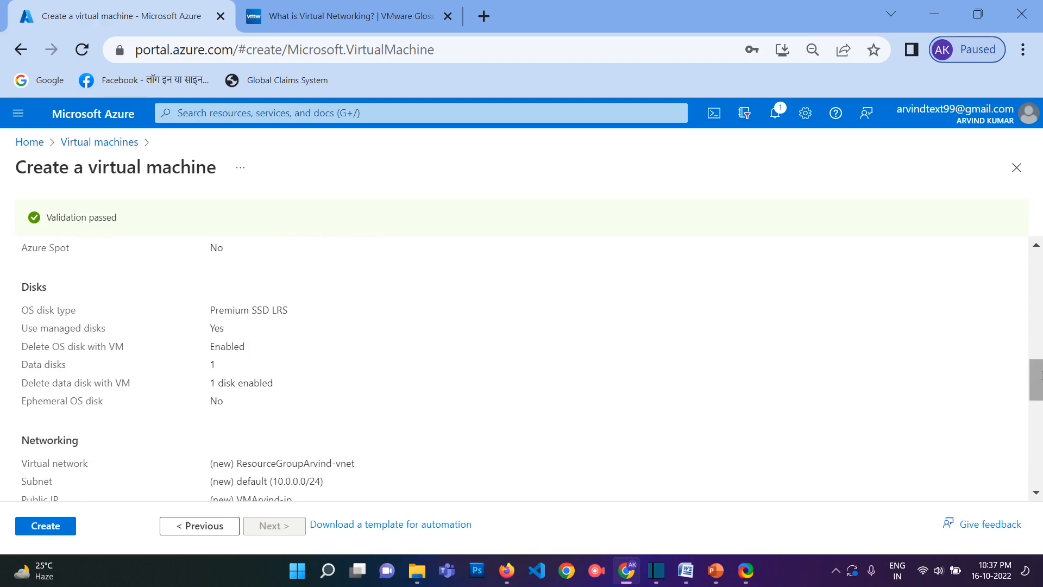
Check the virtual network, subnet, public IP and accelerated networking entries in the networking summary
scroll(326, 391, "down", 3)
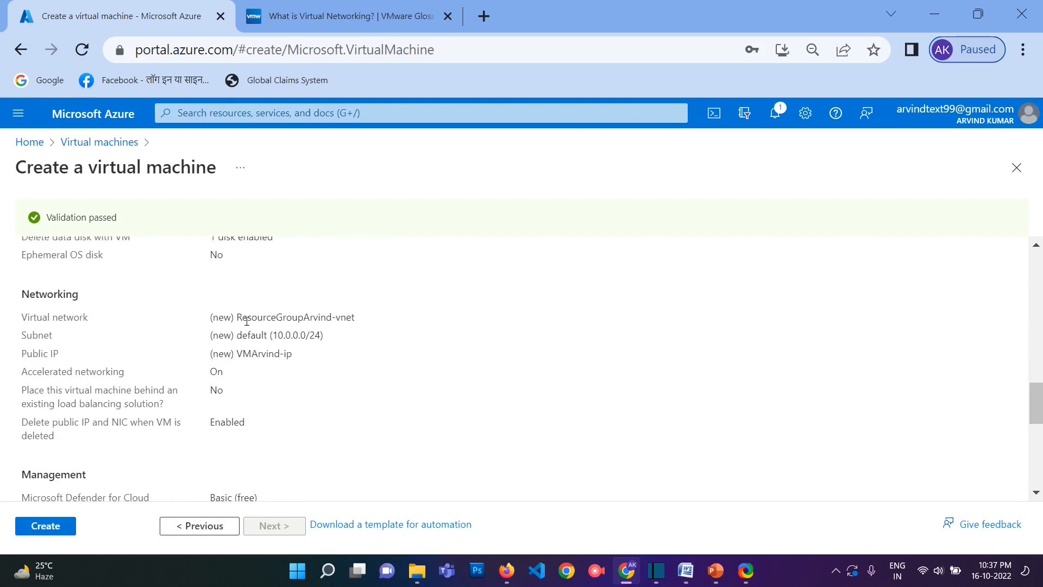
left_click_drag(237, 319, 322, 340)
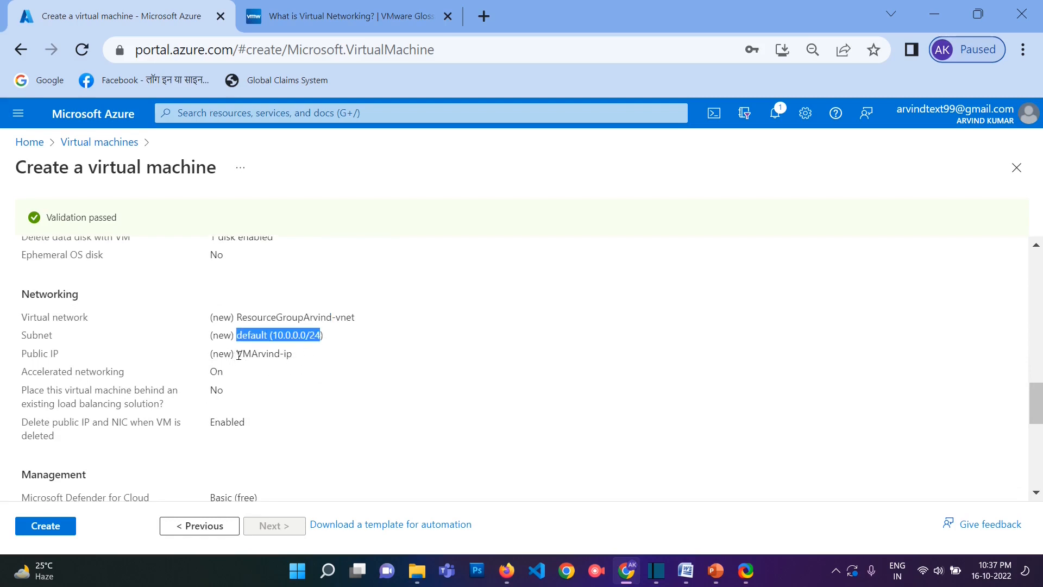
left_click_drag(239, 356, 287, 354)
left_click(248, 369)
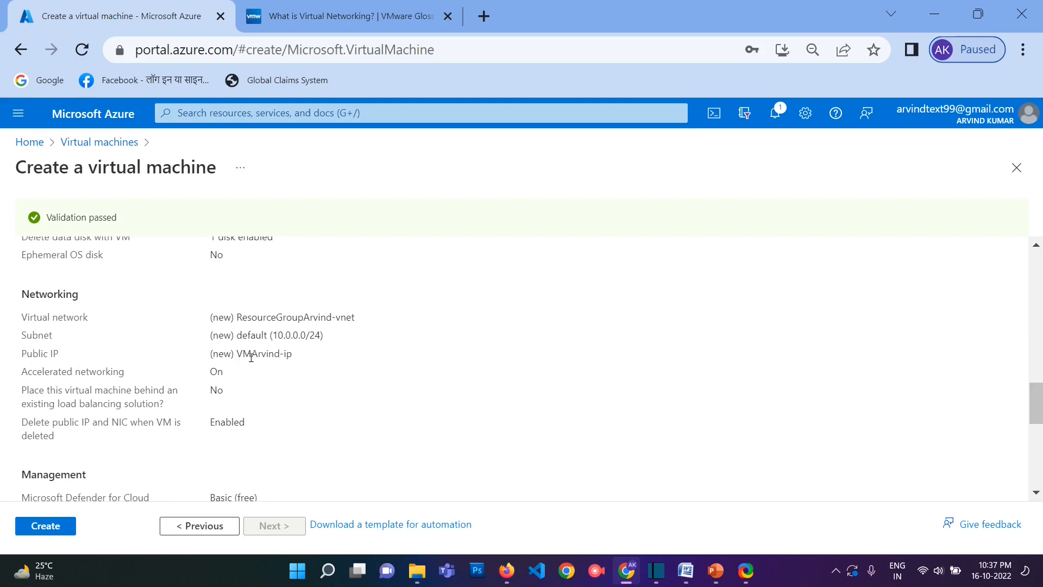
left_click_drag(236, 356, 308, 359)
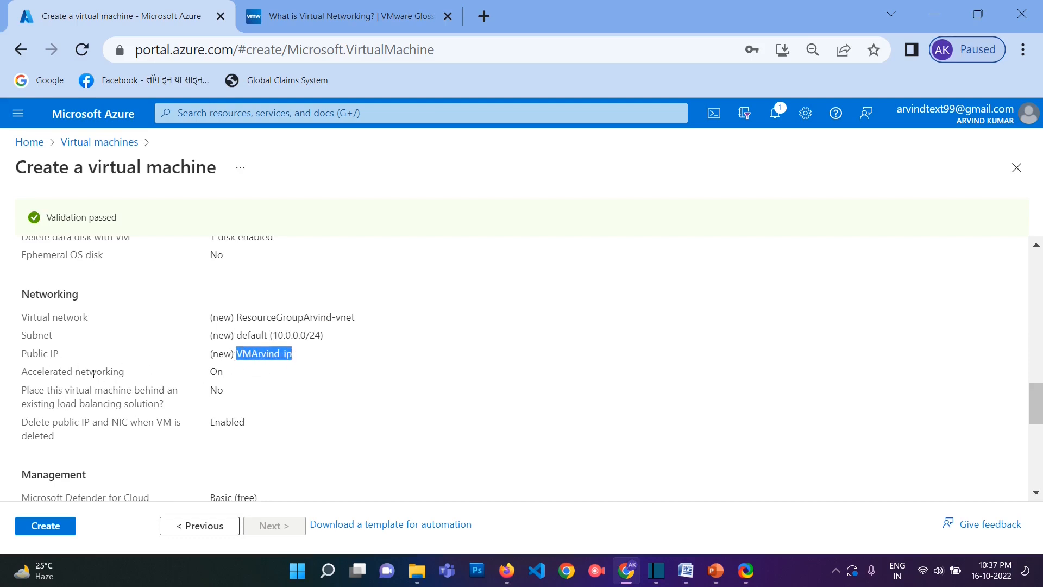
left_click(202, 396)
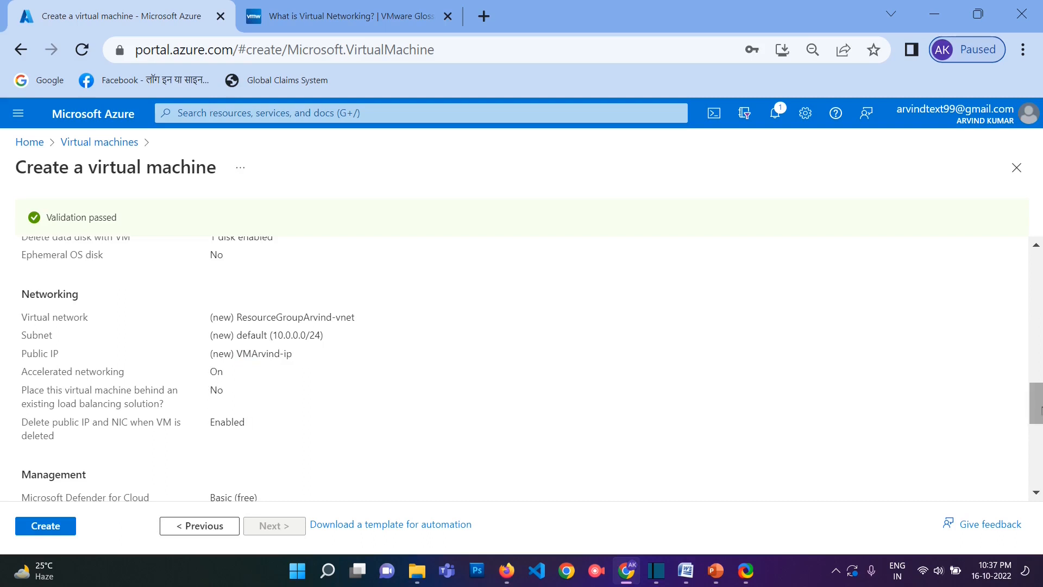
Check the management, monitoring and advanced sections at the end of the configuration summary
left_click_drag(1038, 404, 1040, 435)
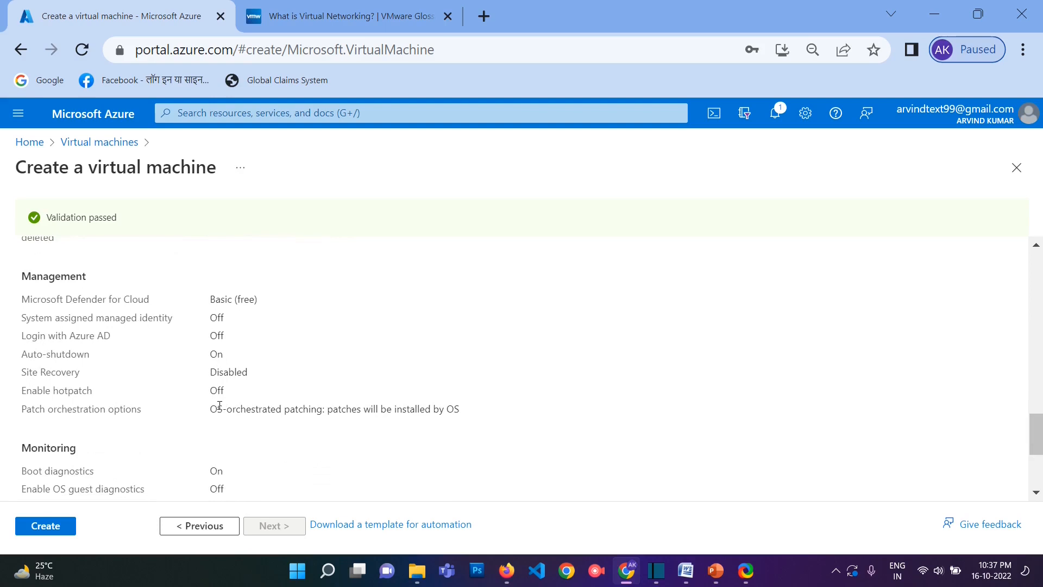
left_click_drag(1031, 425, 1032, 449)
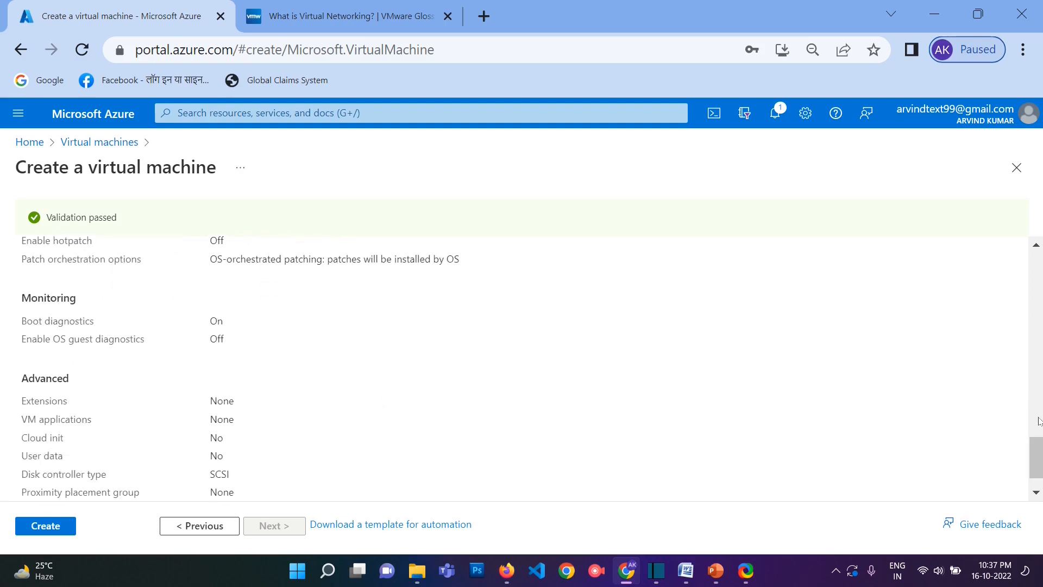
scroll(256, 409, "down", 1)
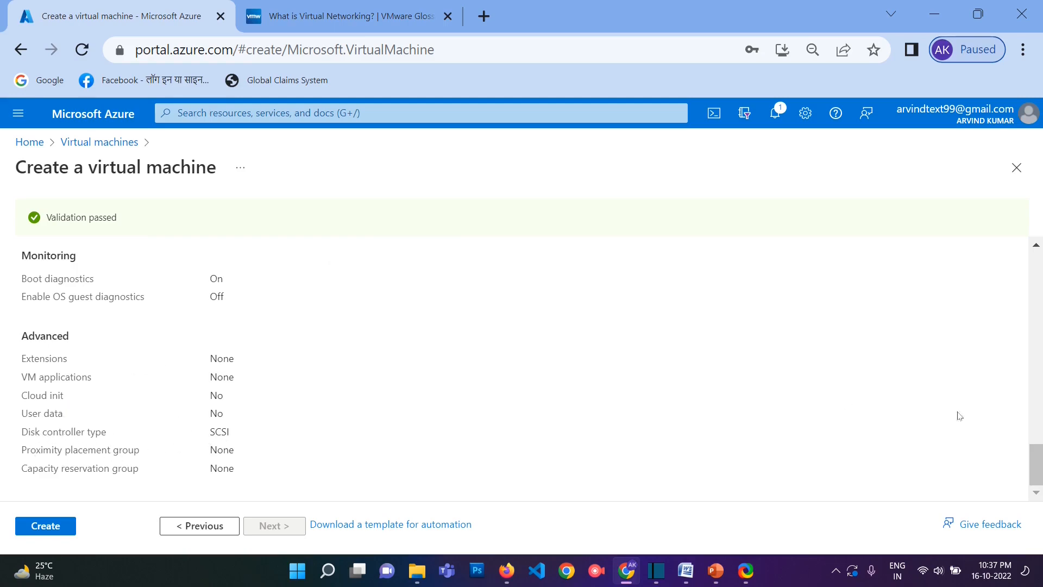
Create the virtual machine from the validated configuration, follow its deployment, and dismiss the deployment notification
mouse_move(1036, 465)
left_mouse_down()
mouse_move(1041, 265)
mouse_move(1041, 464)
left_mouse_up()
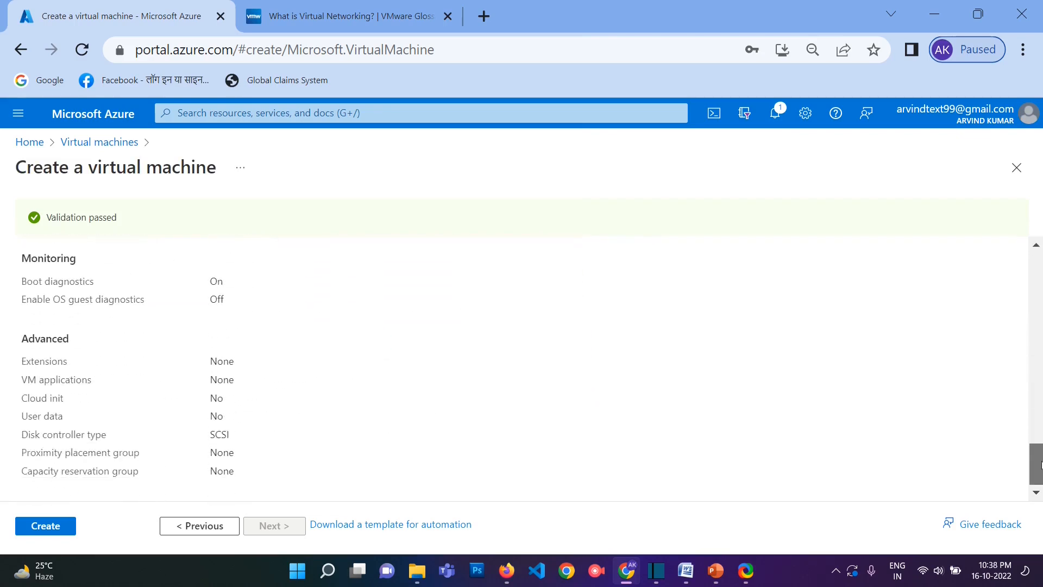
scroll(890, 358, "up", 20)
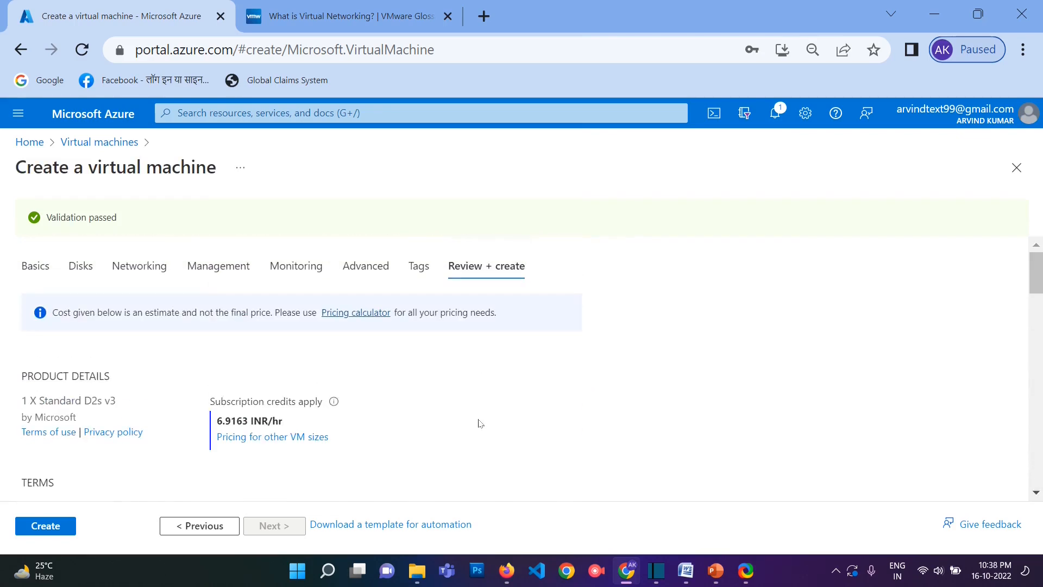
left_click(50, 528)
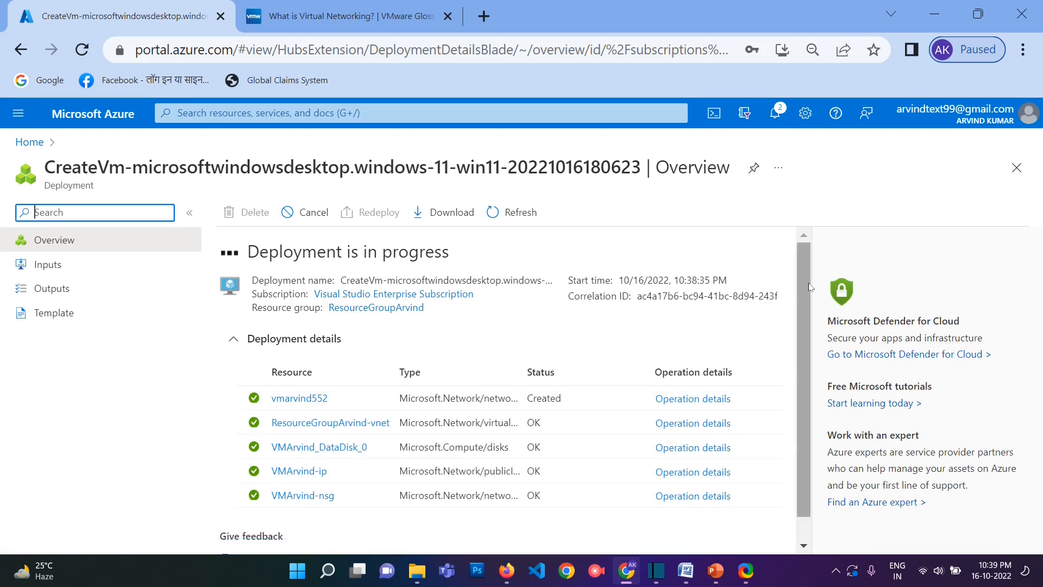
scroll(815, 325, "down", 1)
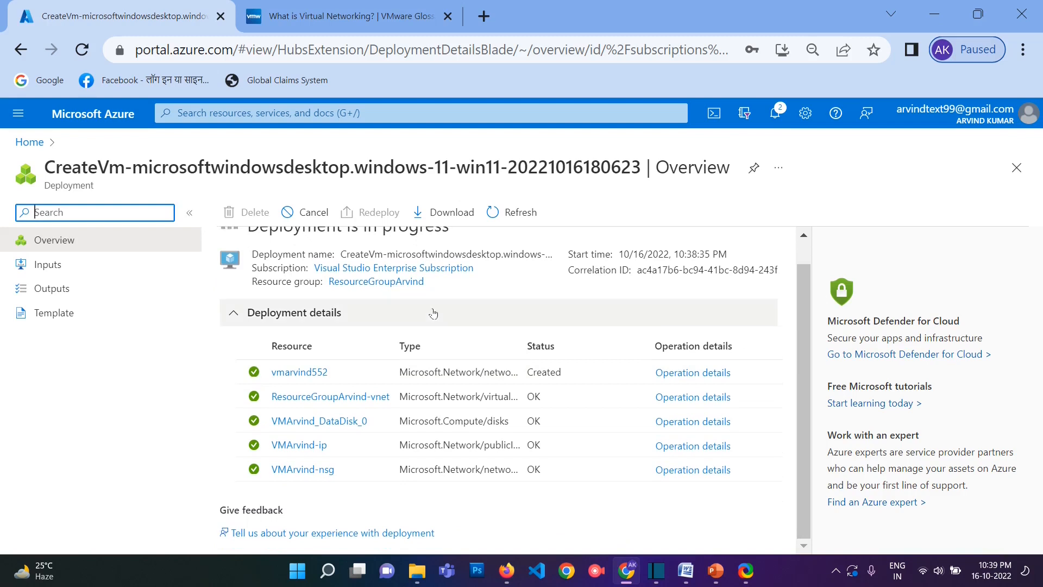
left_click_drag(798, 329, 801, 312)
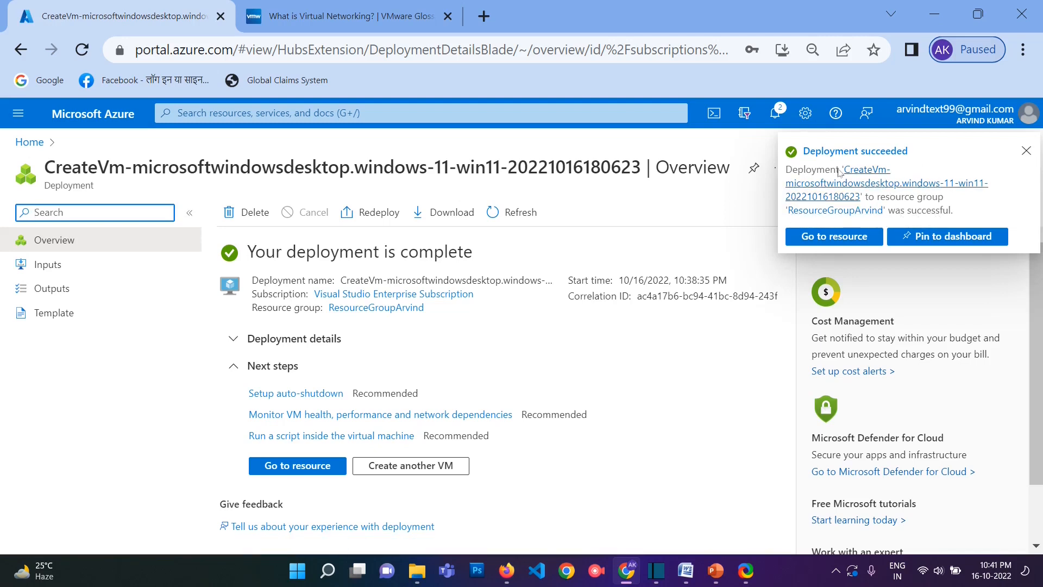
left_click(1026, 151)
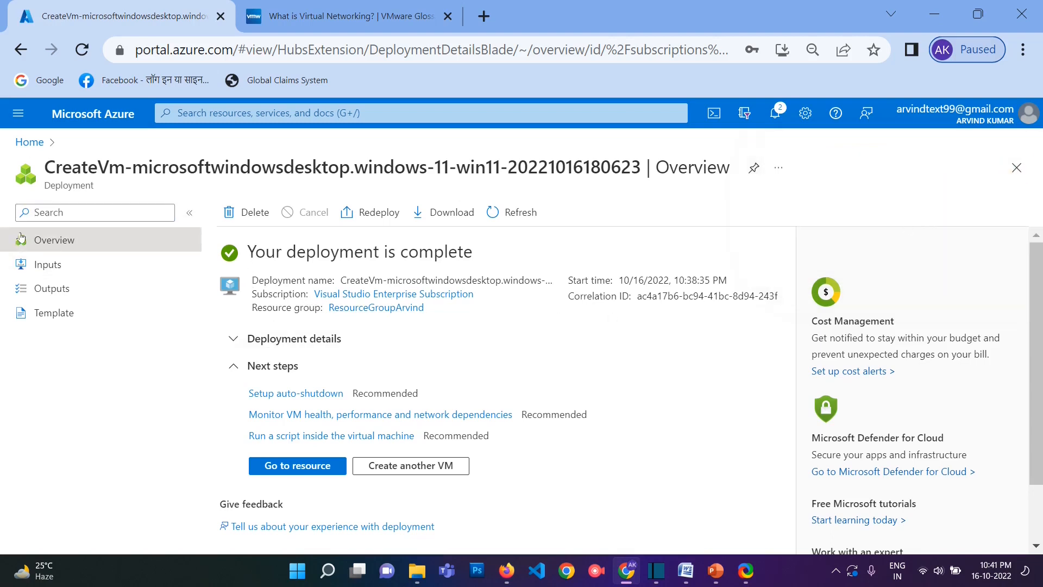
Expand the deployment details, widen the Resource column to show full names, and review each resource's type and status
scroll(538, 404, "down", 2)
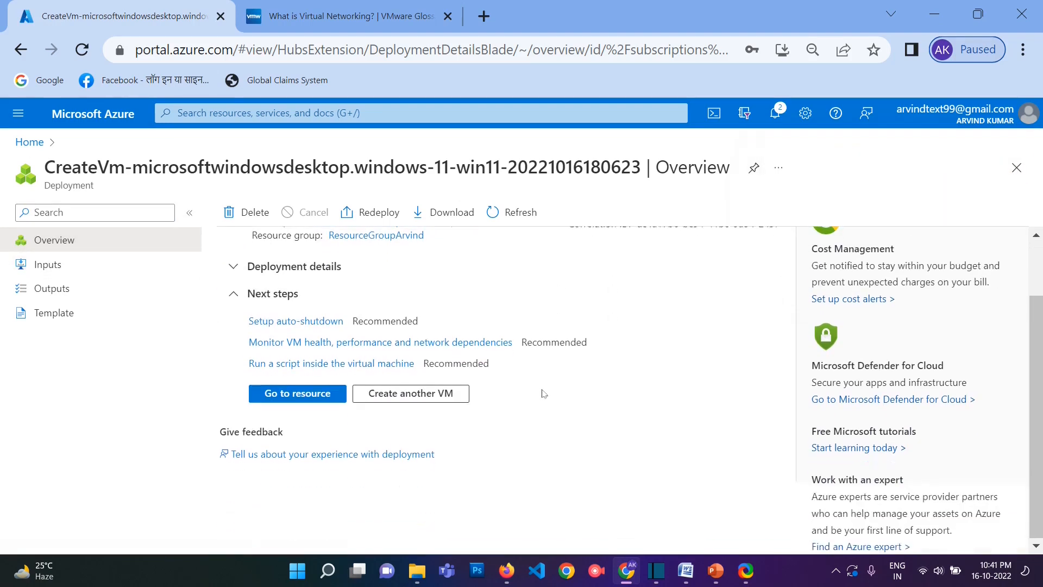
scroll(543, 393, "up", 2)
left_click(380, 342)
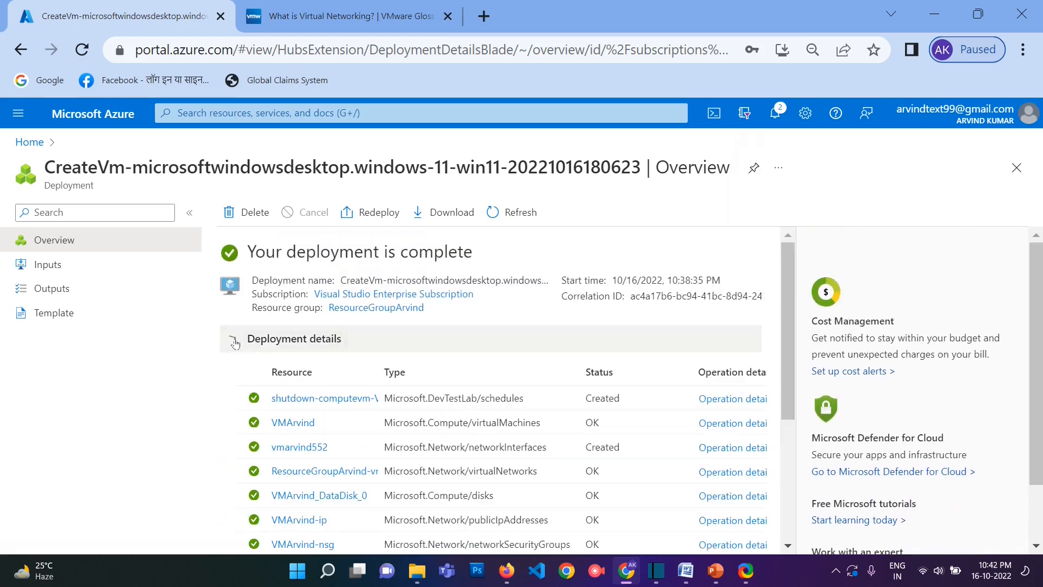
scroll(380, 356, "down", 2)
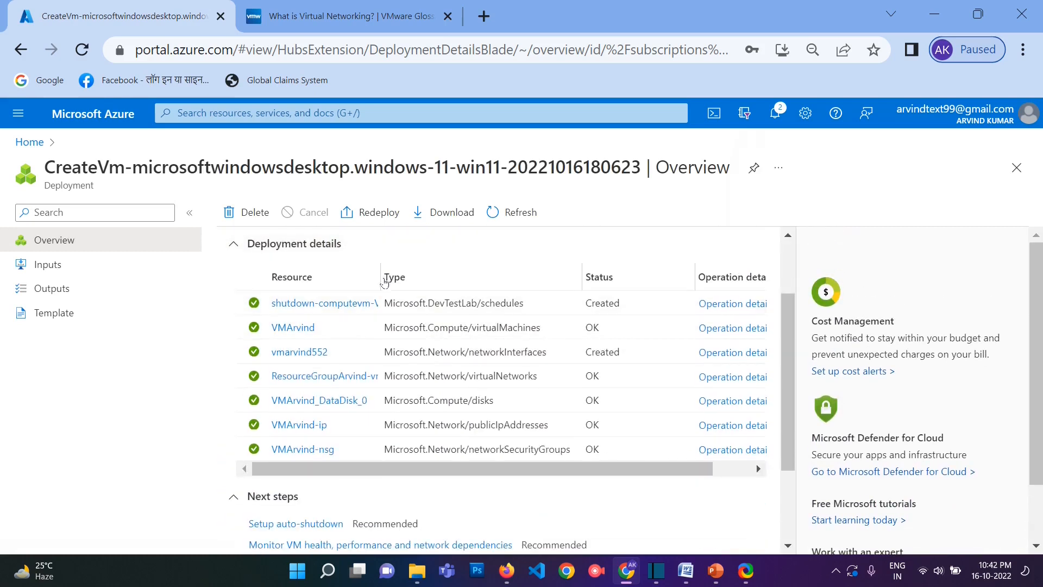
left_click_drag(380, 276, 421, 276)
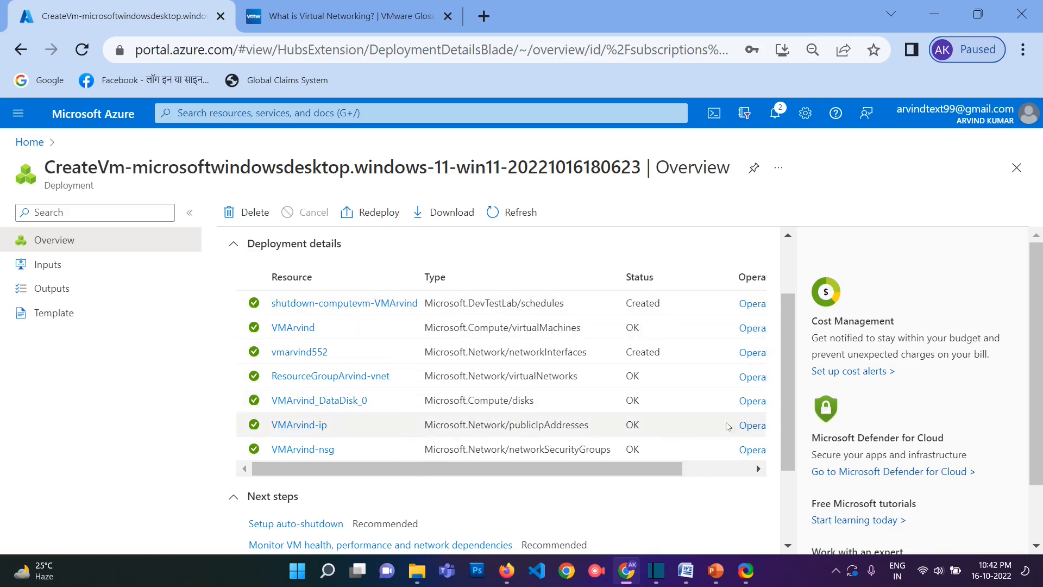
left_click_drag(790, 389, 790, 396)
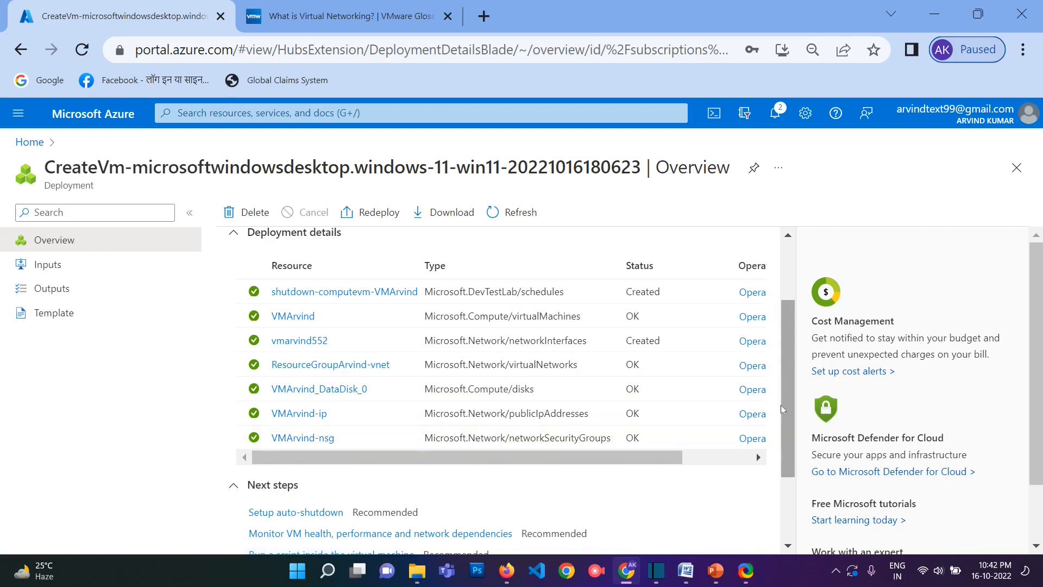
left_click_drag(783, 407, 782, 416)
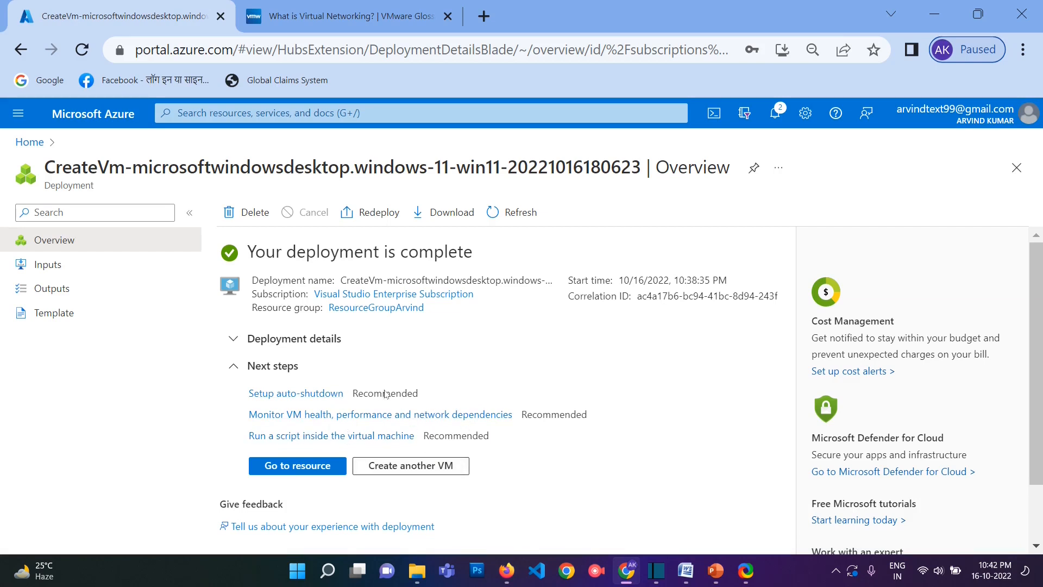
Examine the deployment's inputs, including the network and security group parameters, as well as its outputs and template
left_click(81, 271)
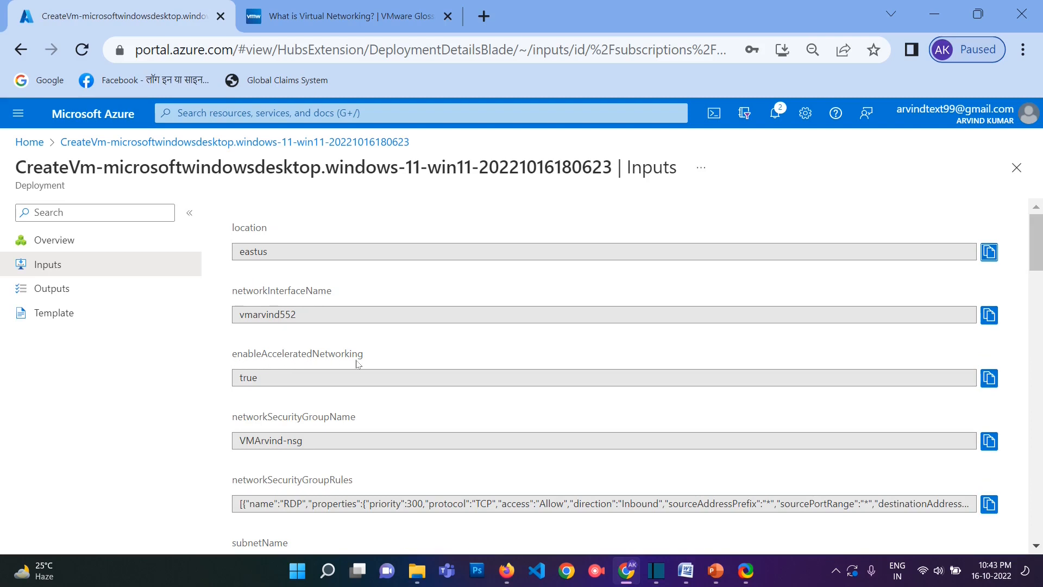
scroll(290, 239, "down", 3)
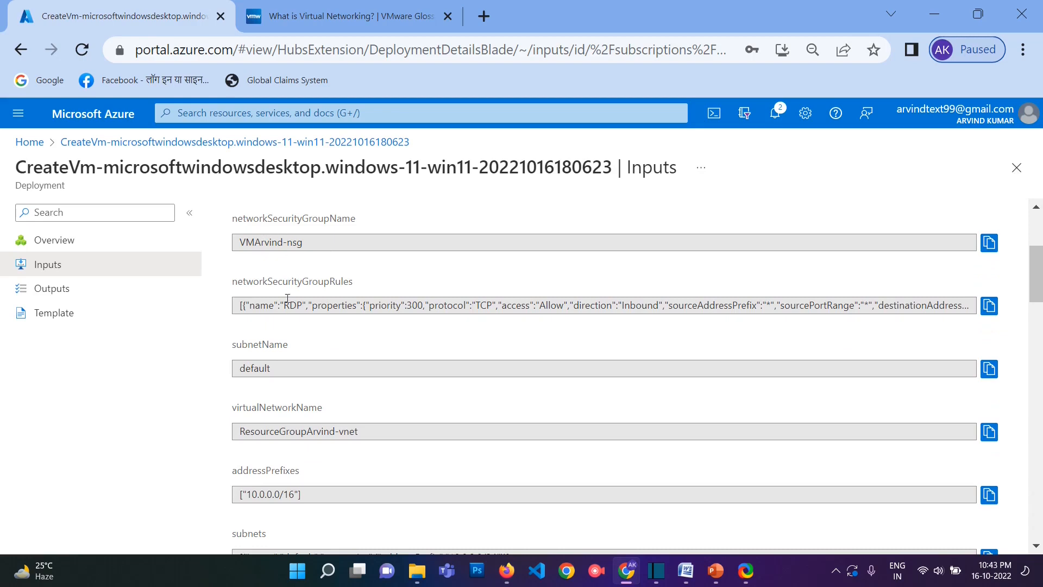
mouse_move(1038, 291)
left_mouse_down()
mouse_move(1030, 535)
mouse_move(1034, 297)
left_mouse_up()
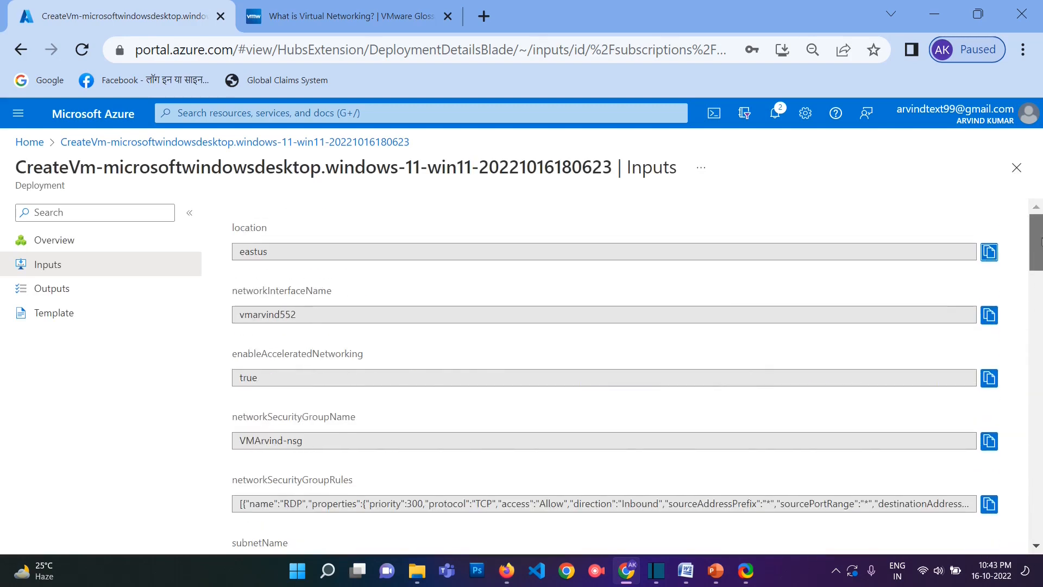
left_click(54, 292)
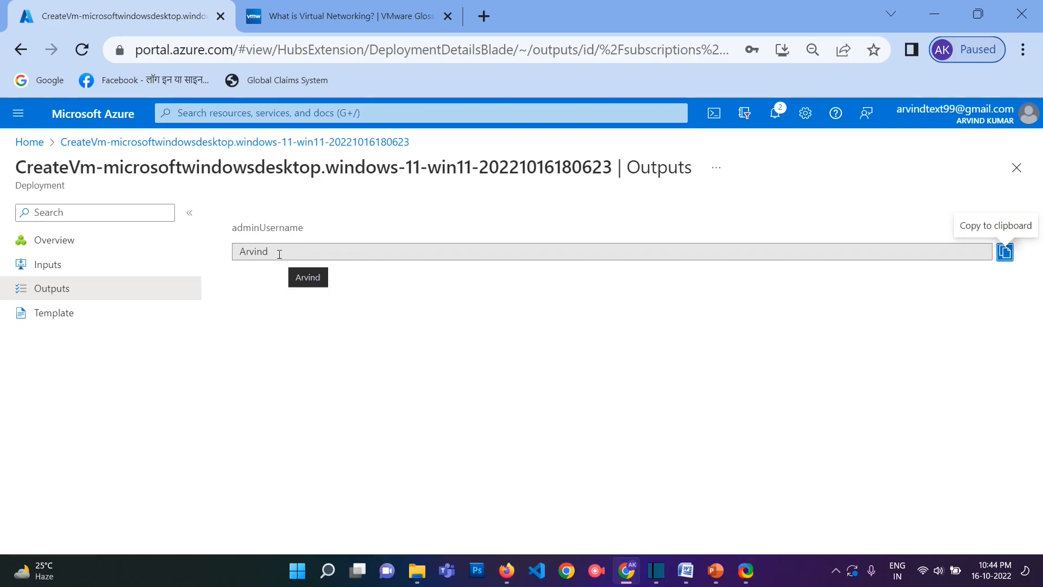
left_click(58, 315)
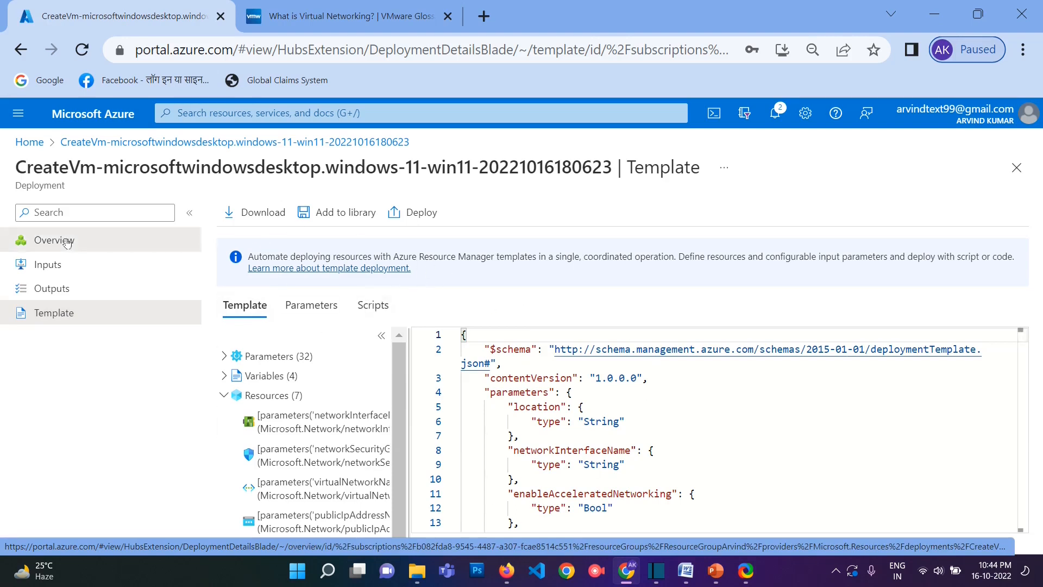
Return to the deployment overview and examine the virtual machine's entry among the deployed resources and the suggested next steps
left_click(66, 243)
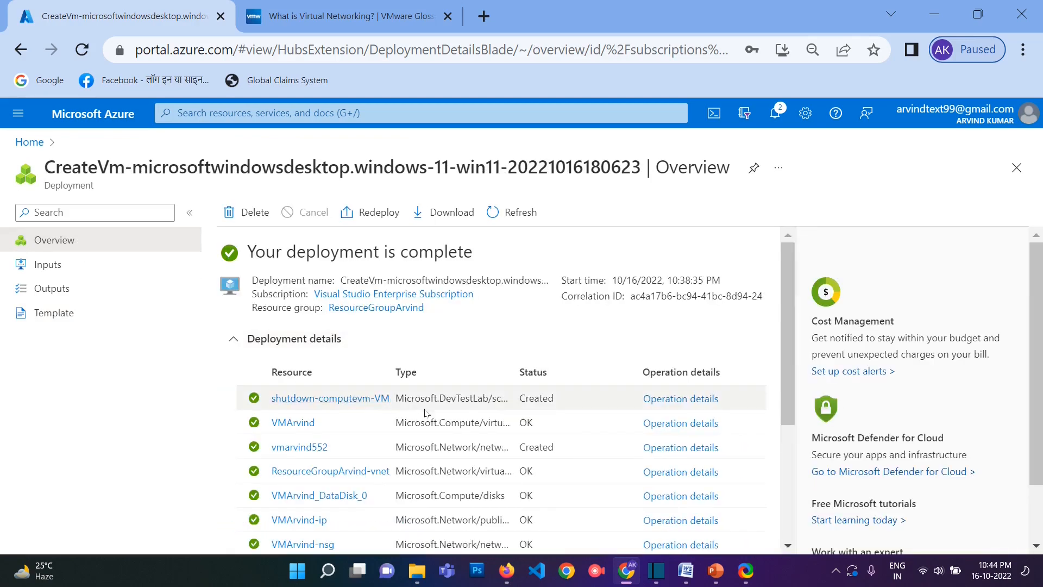
left_click_drag(268, 427, 321, 425)
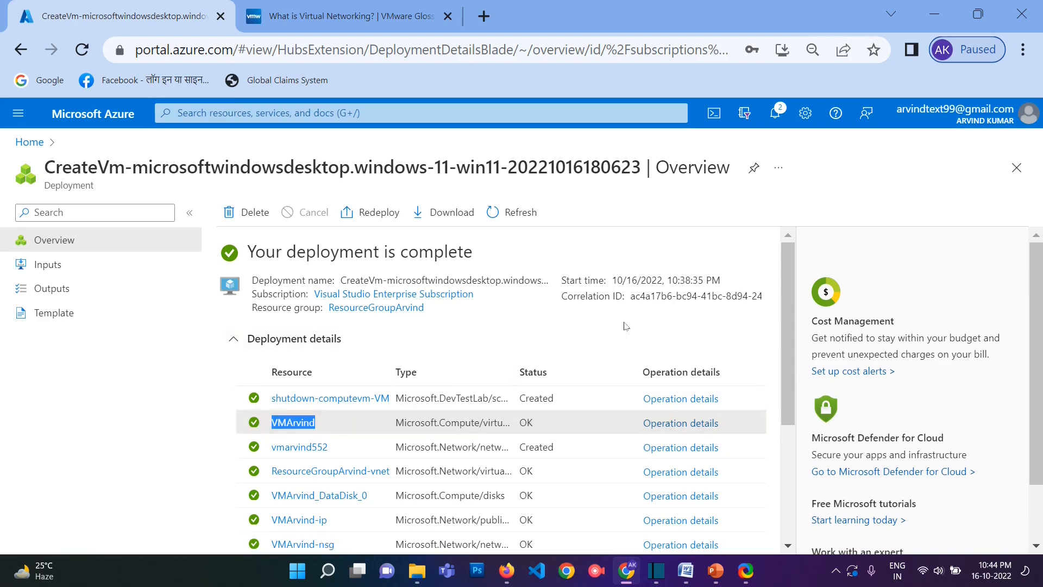
left_click(525, 320)
scroll(790, 397, "down", 2)
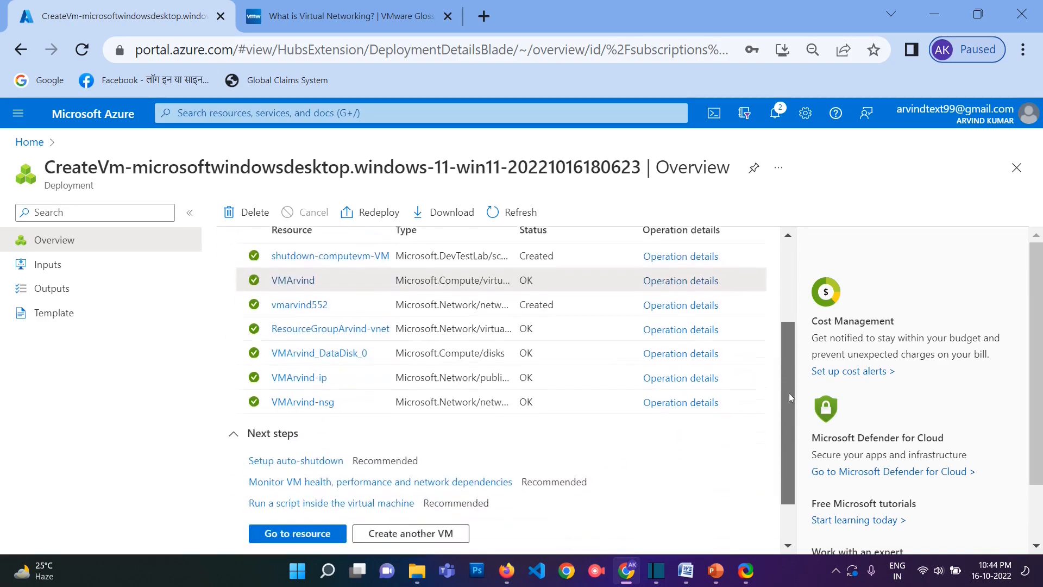
scroll(790, 397, "down", 1)
scroll(790, 397, "up", 3)
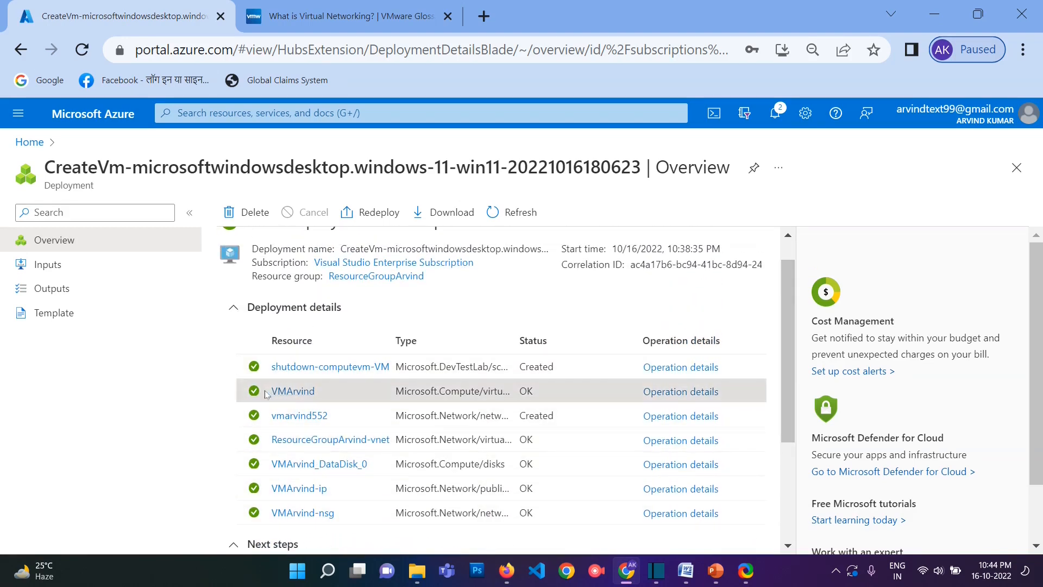
left_click_drag(265, 394, 318, 392)
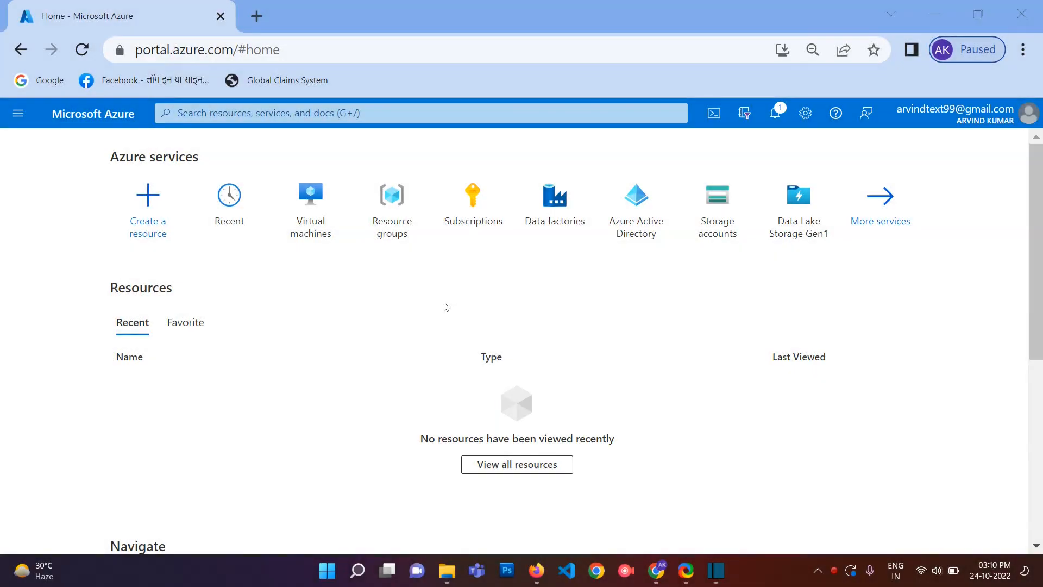
Search the portal for VERTU, open the Virtual machines service, and check the listed machine's details through public IP address and disks
left_click(291, 112)
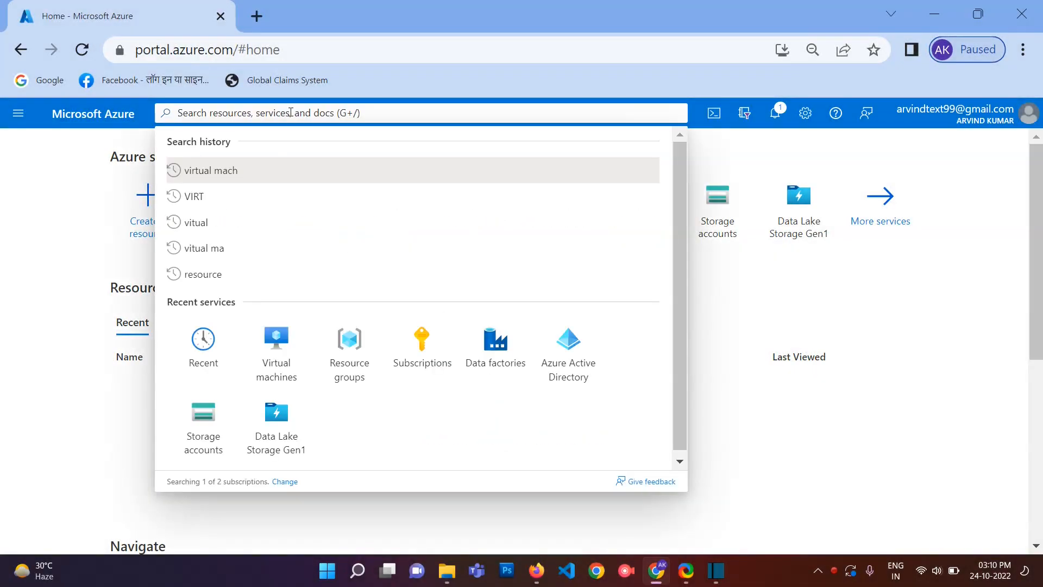
type("VERTU")
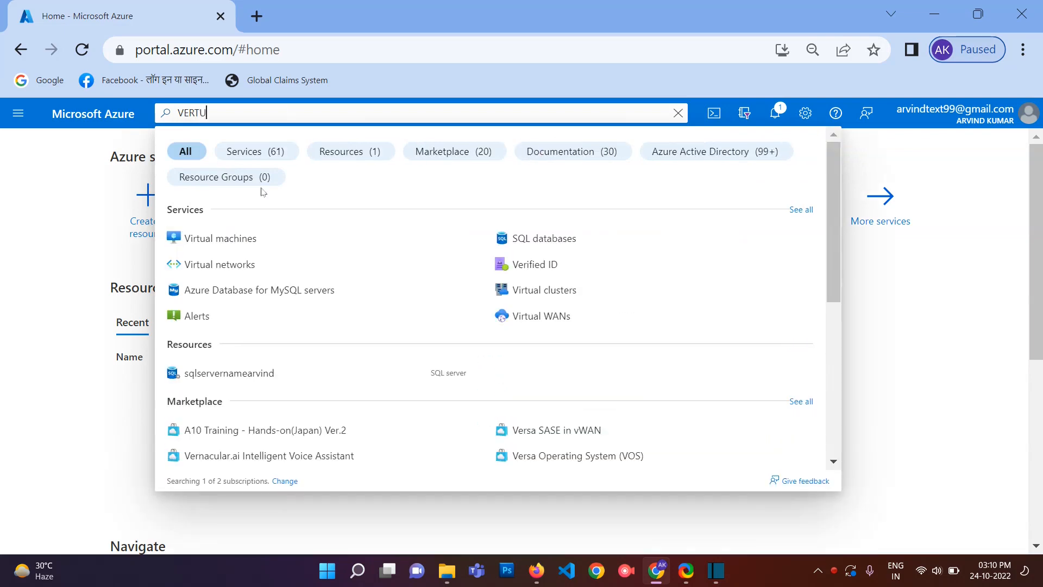
left_click(228, 239)
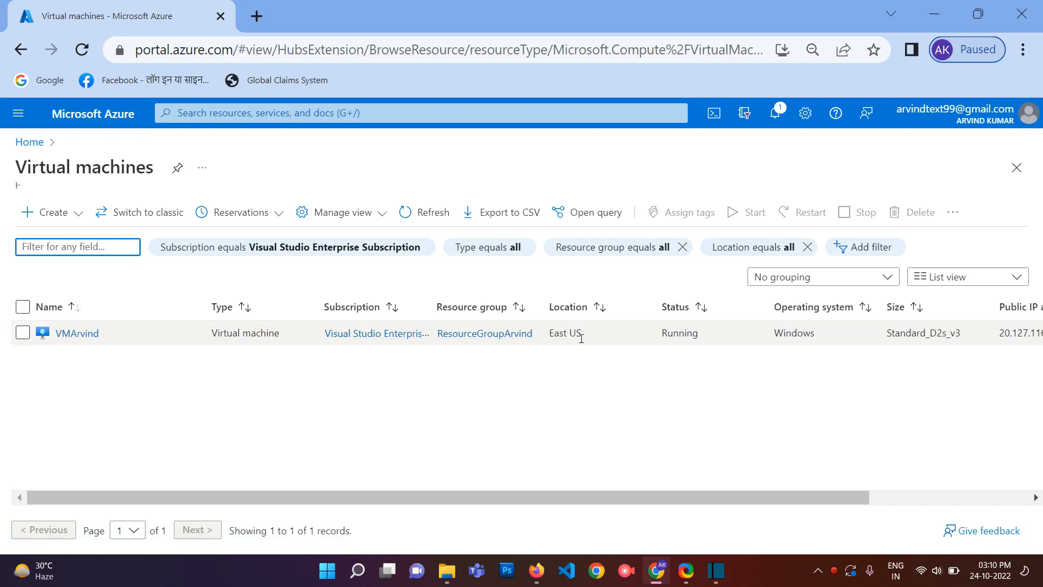
left_click_drag(758, 495, 884, 494)
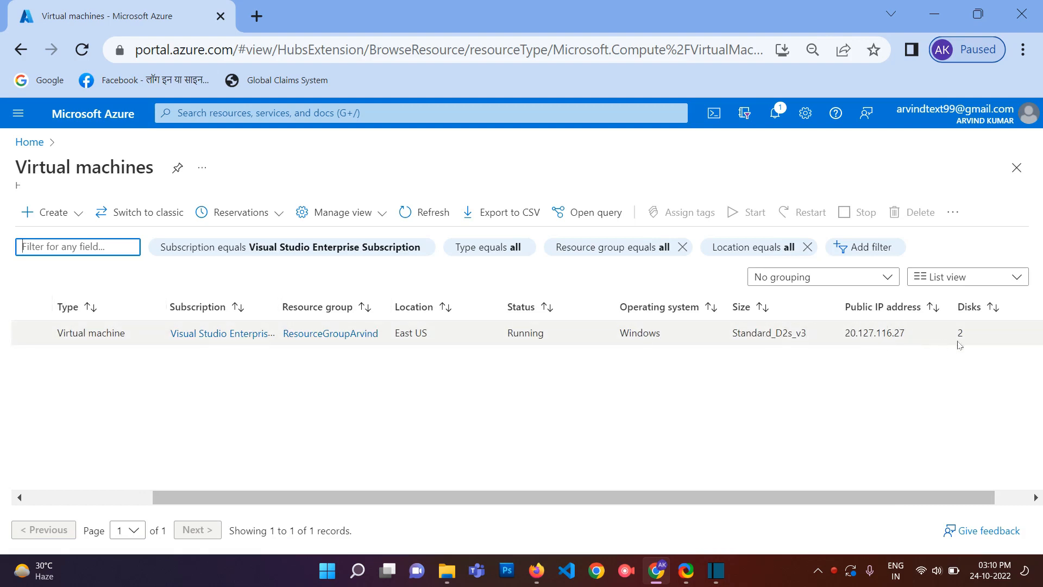
left_click_drag(920, 497, 712, 510)
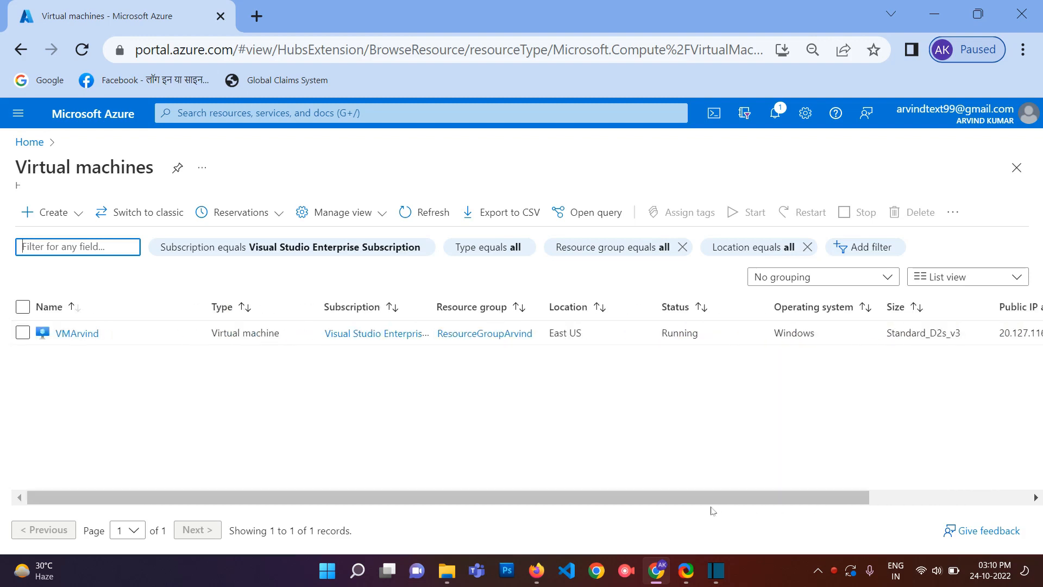